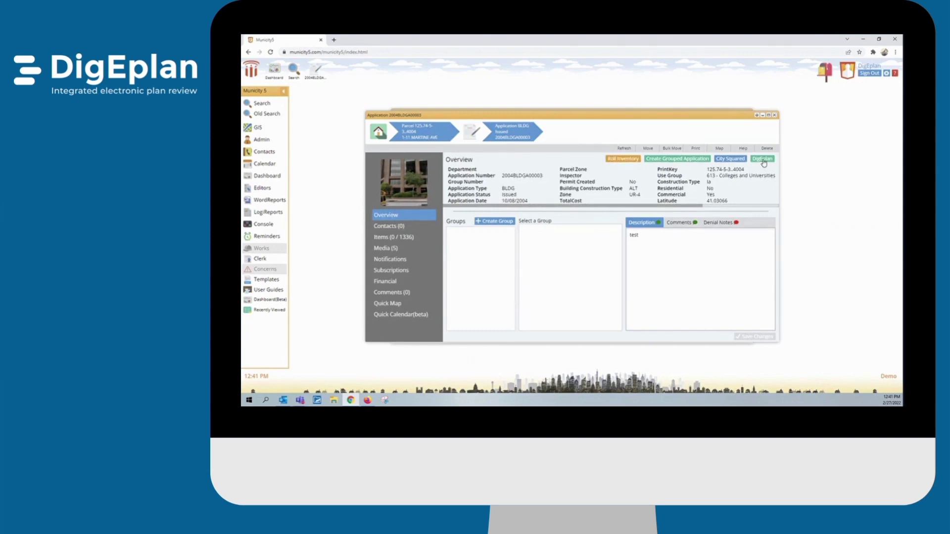
- Launch DigEplan from the application's Overview to show its five-document list in a new tab
click(762, 160)
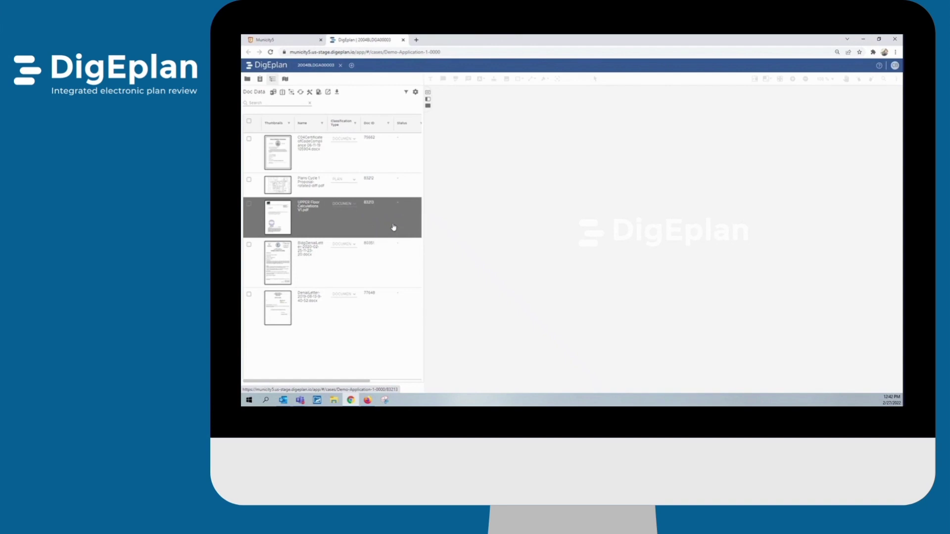
- Open the Plans Cycle 1 Proposal sheet A2.0 and collapse the Doc Data panel
click(381, 194)
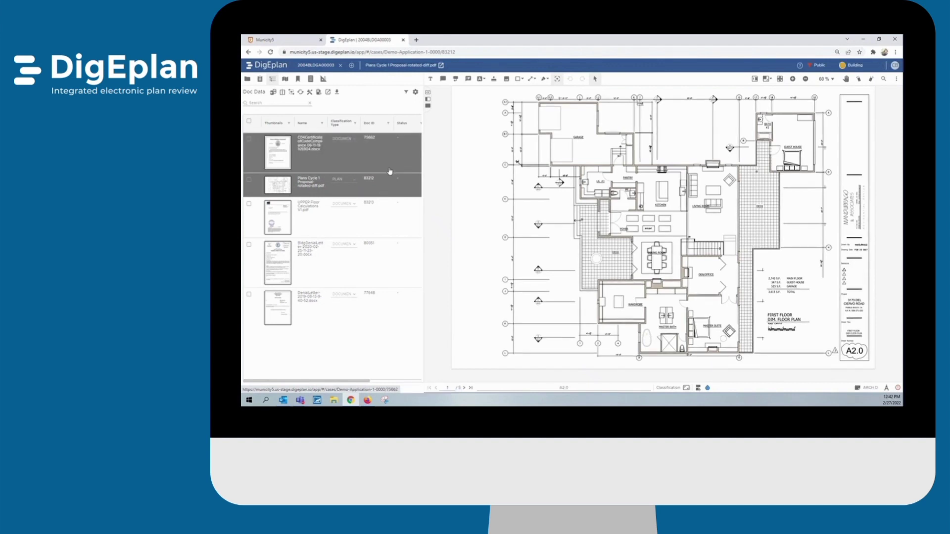
click(427, 99)
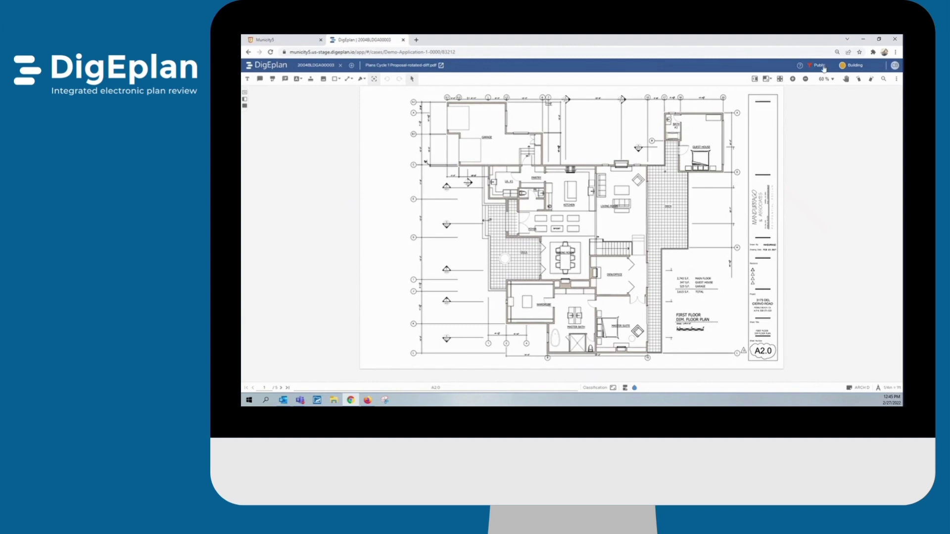
click(839, 66)
click(766, 79)
- Zoom to the garage and measure the doorway in its lower wall at about 3.2 ft
drag(424, 93, 578, 186)
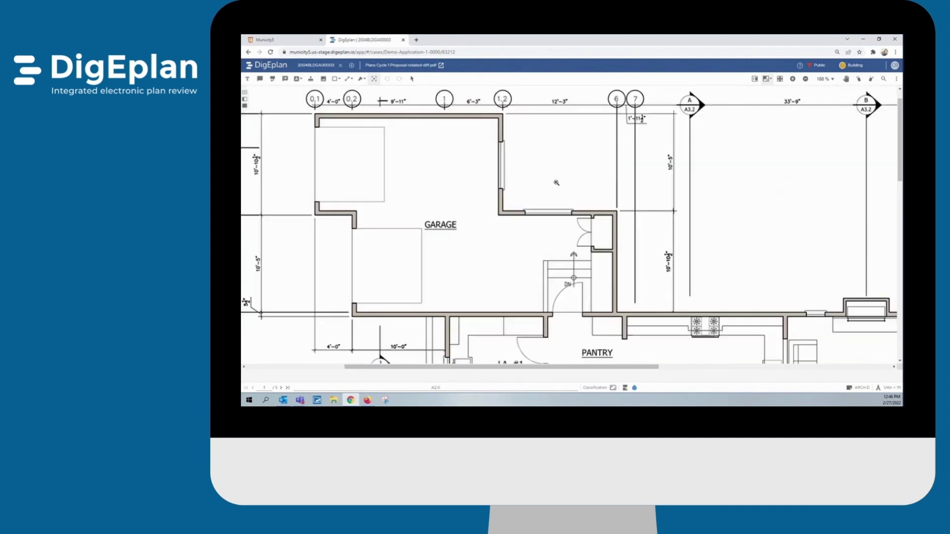
click(349, 80)
click(349, 92)
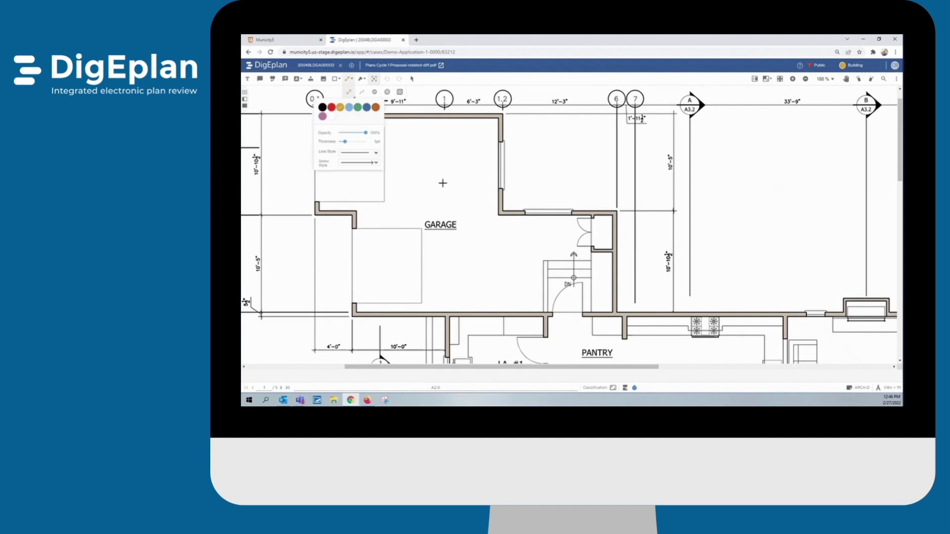
drag(553, 315, 583, 317)
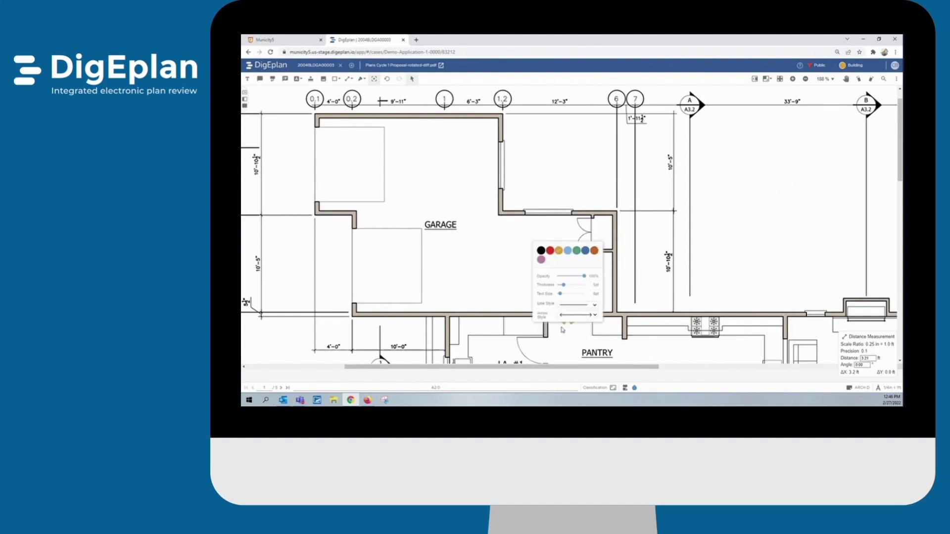
click(561, 328)
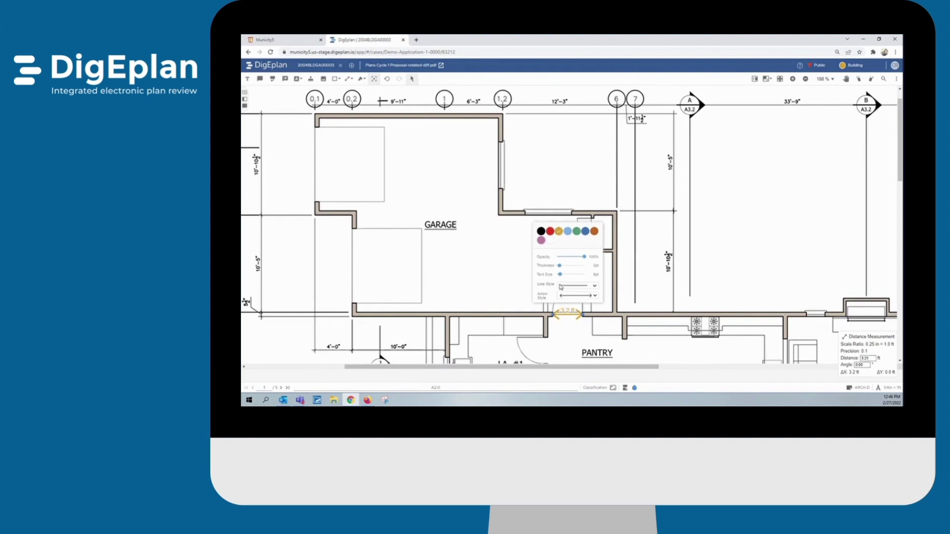
click(626, 274)
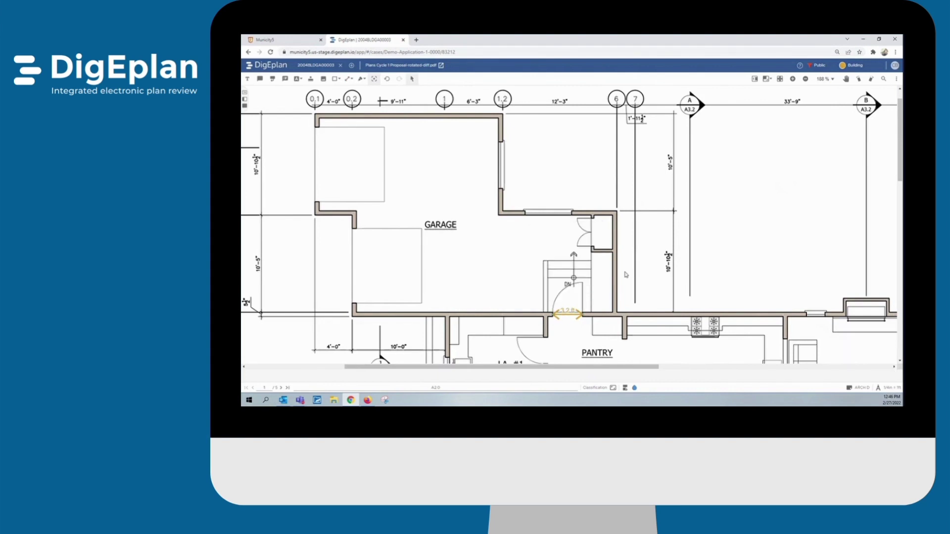
- Add a callout from the garage door reading 'Door to be 4" in width'
click(272, 82)
drag(577, 301, 629, 226)
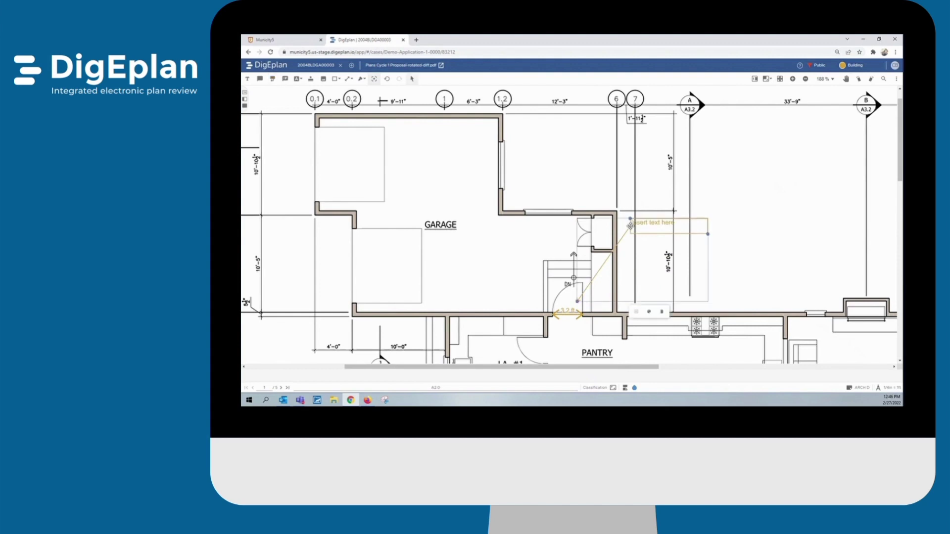
mouse_move(669, 224)
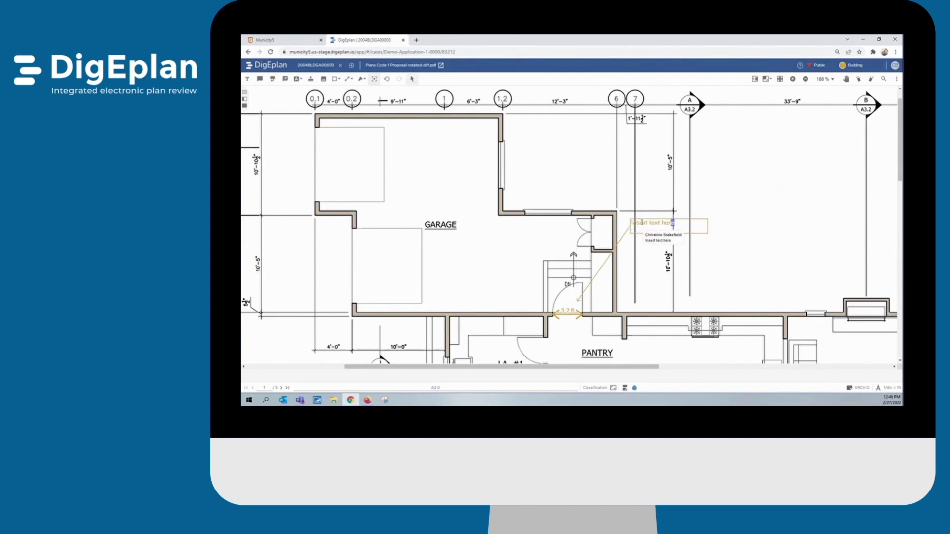
double_click(669, 223)
text(Doo)
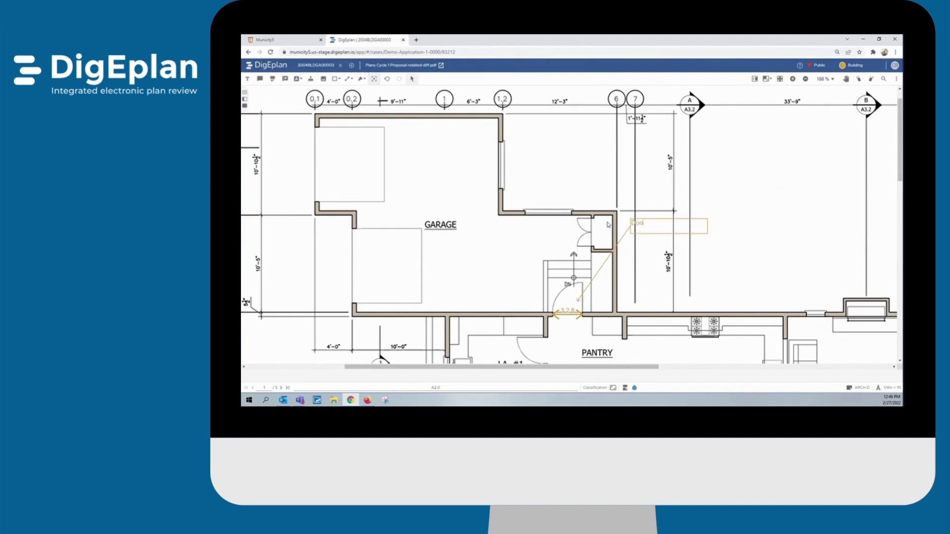
text(r to be 4" in width)
click(652, 229)
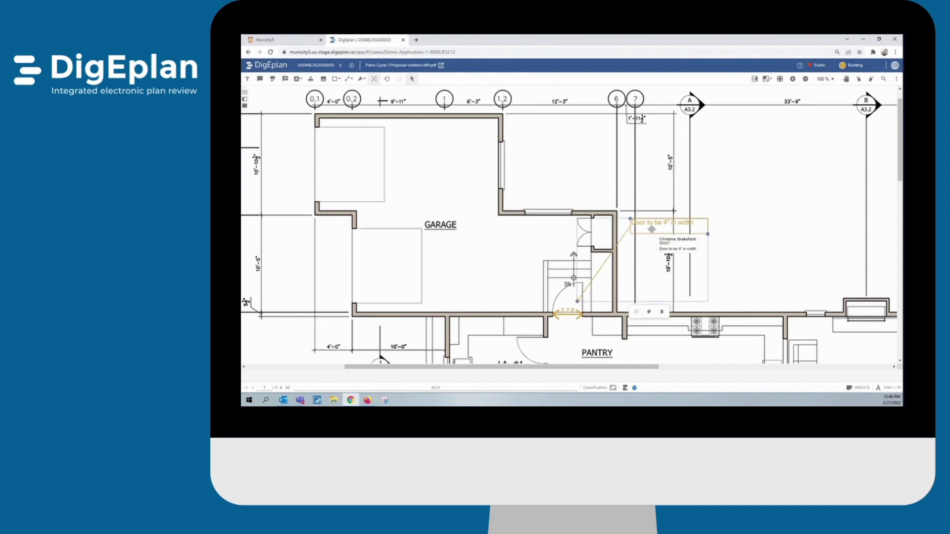
click(650, 313)
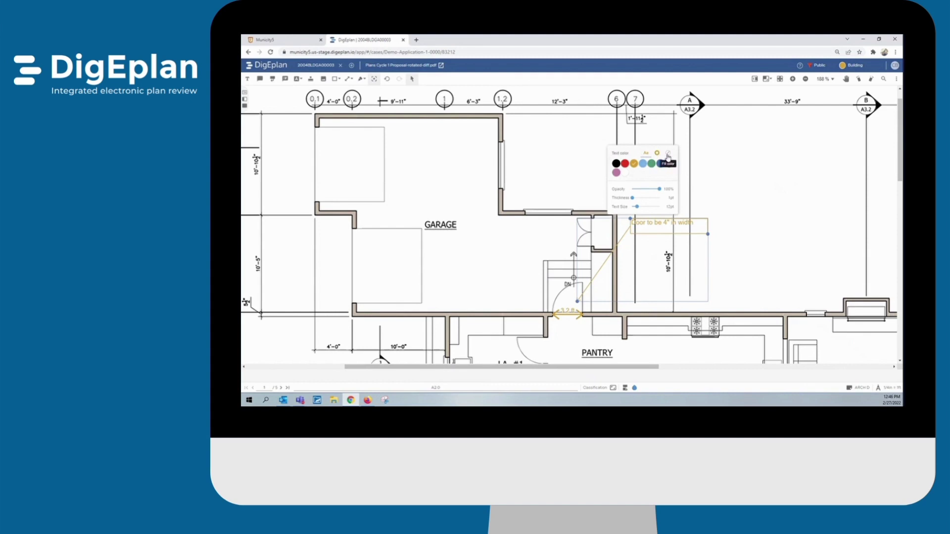
click(582, 175)
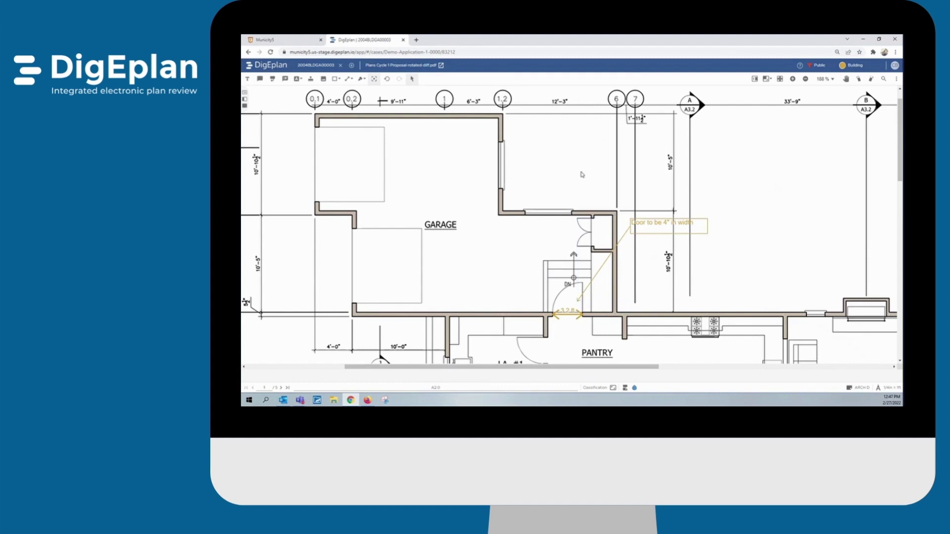
- Open Standard Text, try a 'garage' search, then group by Group and expand Building
click(285, 83)
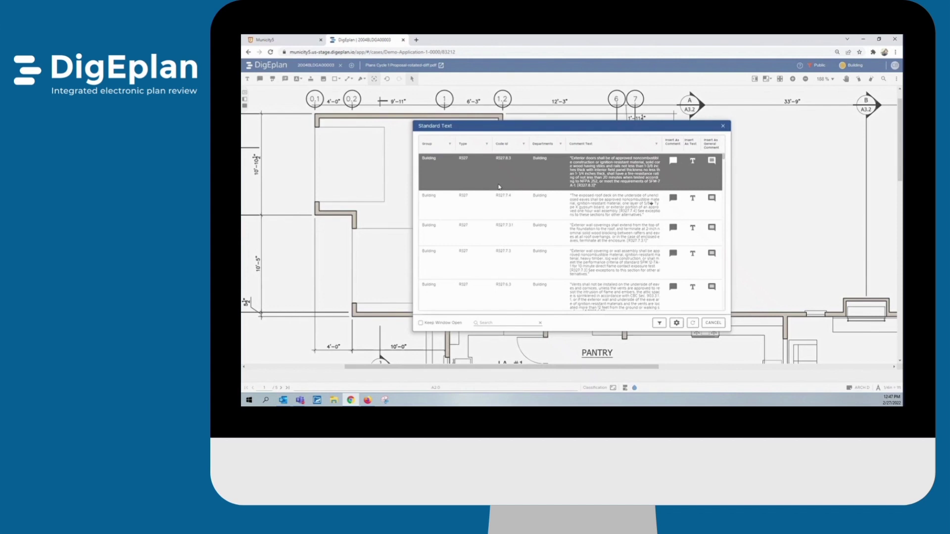
click(516, 323)
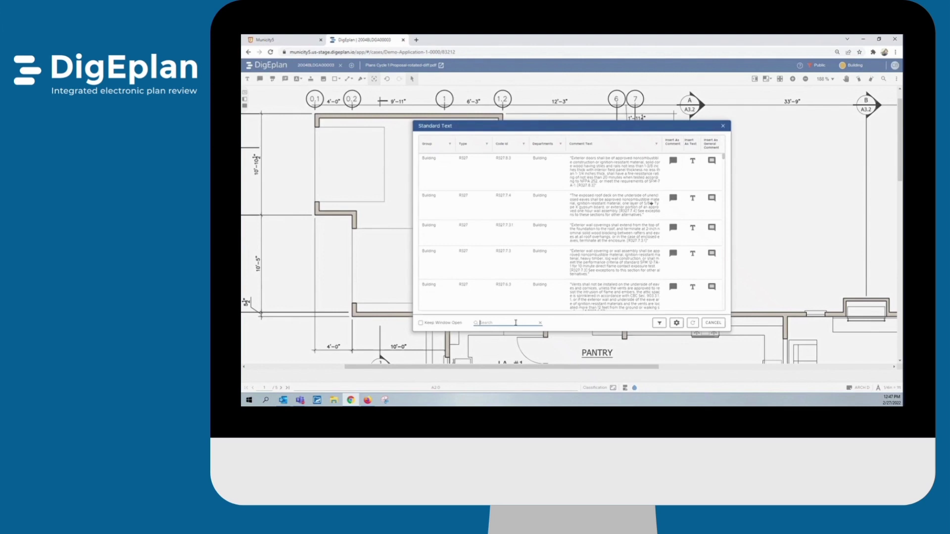
text(garage)
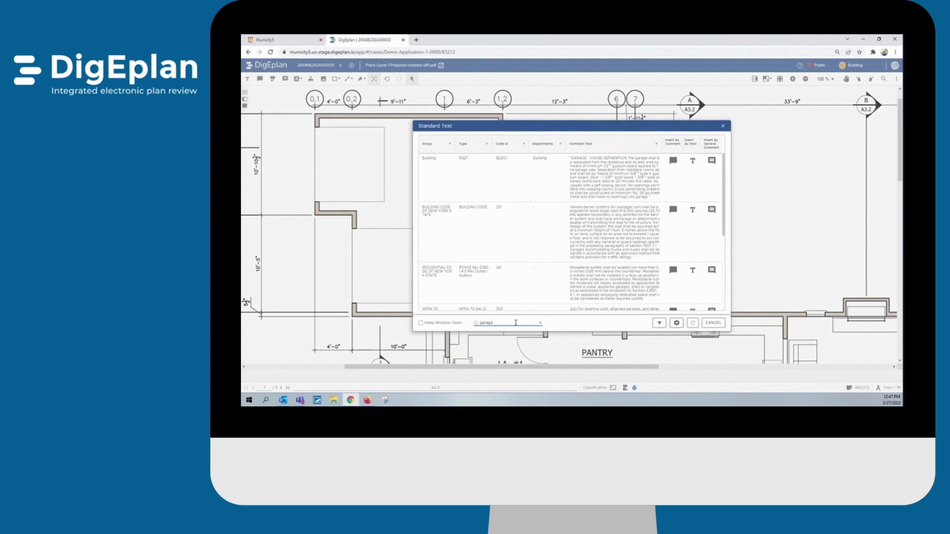
click(540, 323)
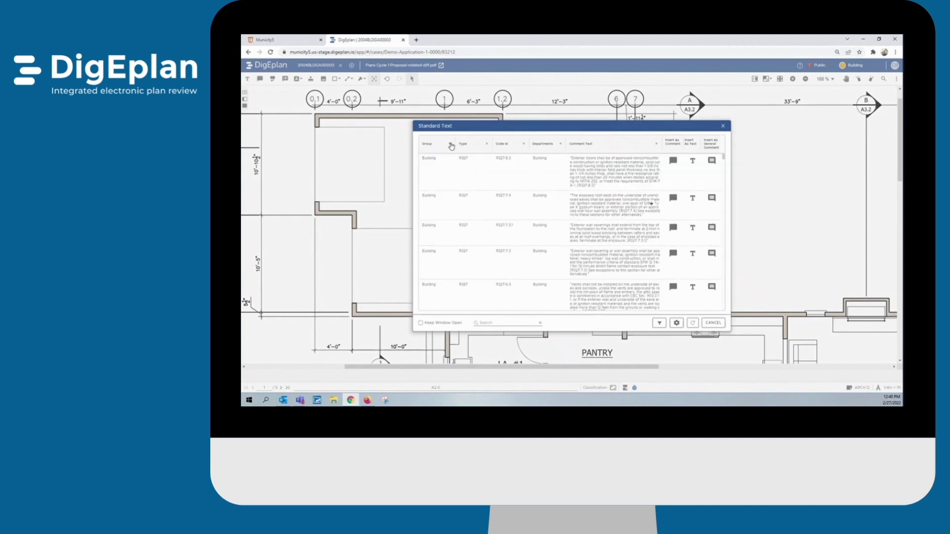
click(451, 145)
click(433, 174)
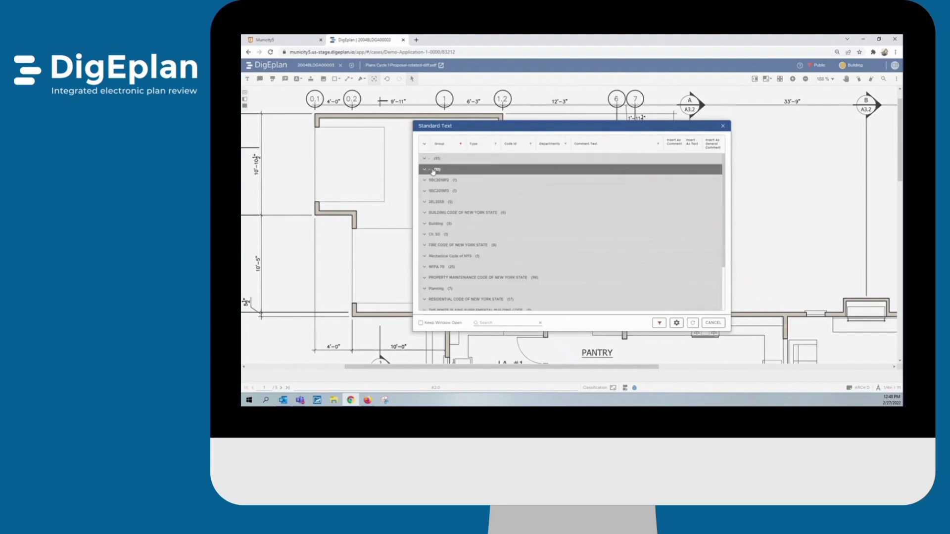
click(425, 223)
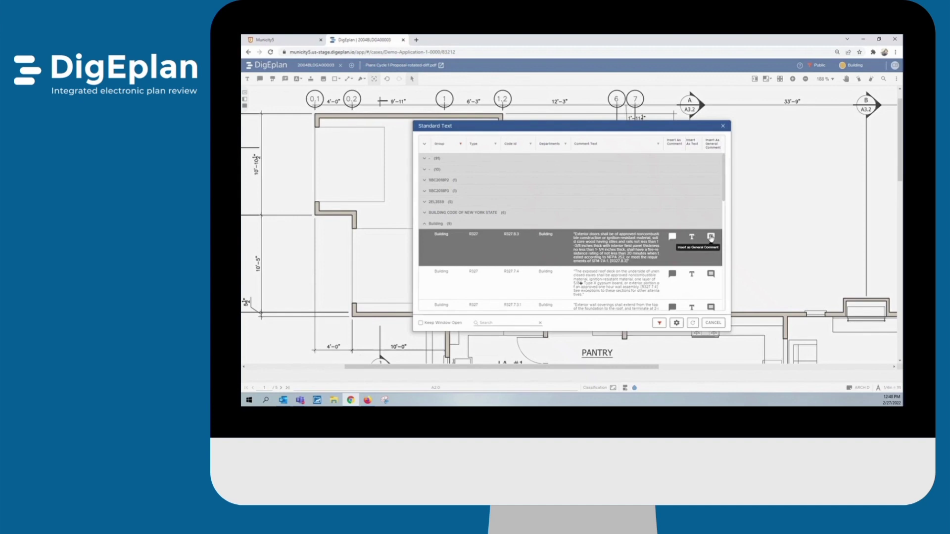
- Insert the R327.8.3 exterior doors rule as a comment inside the garage
click(672, 238)
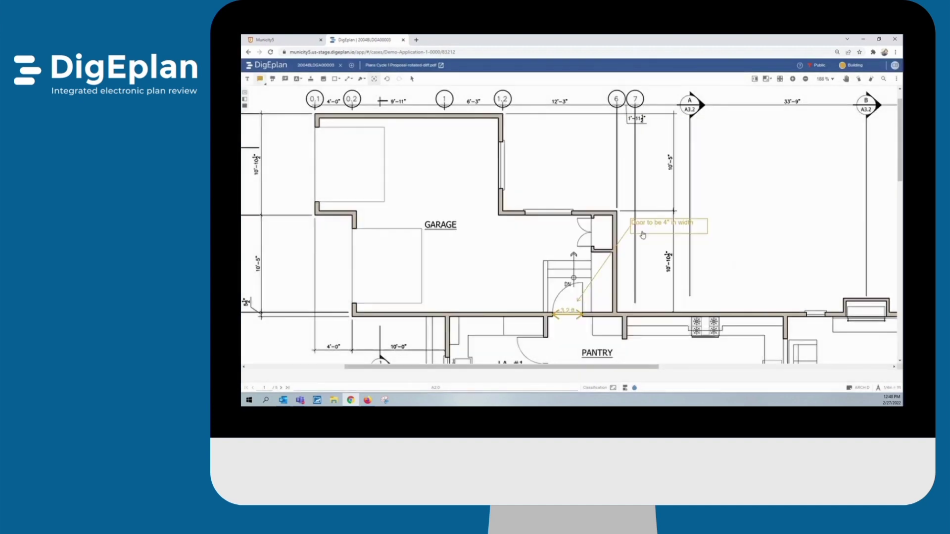
click(465, 252)
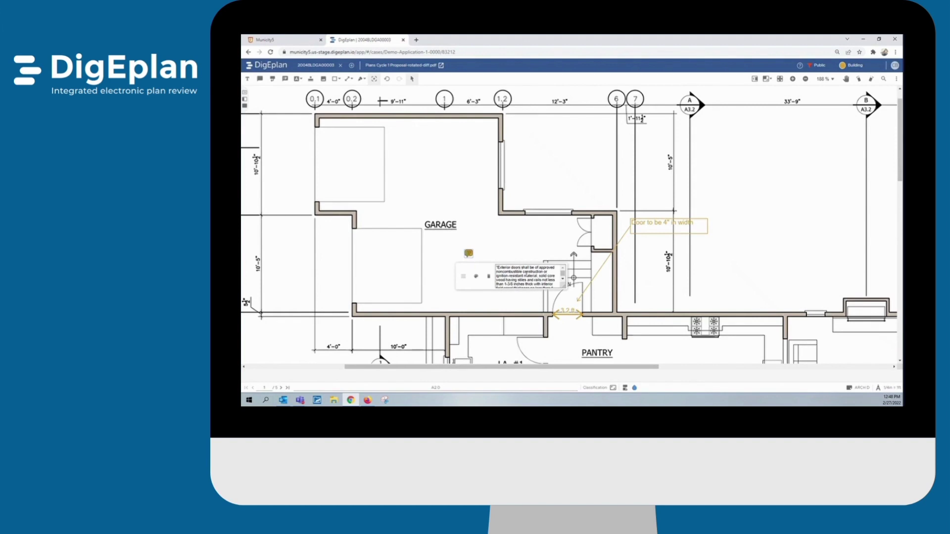
scroll(527, 277, down, 2)
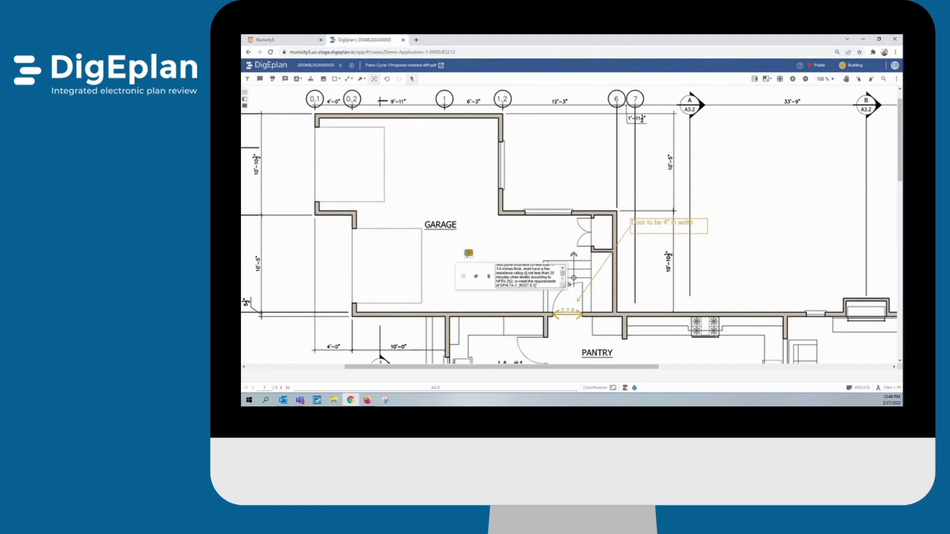
click(527, 250)
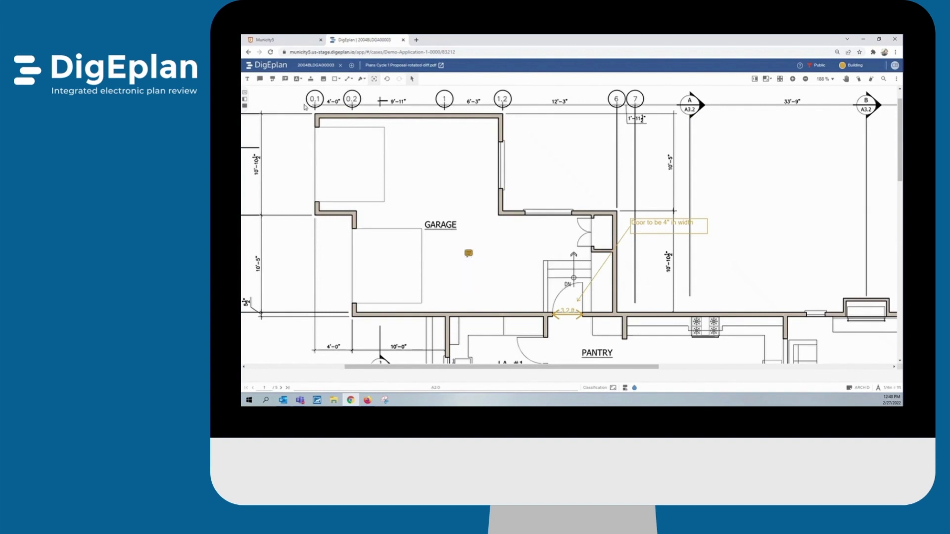
- Insert the R327.7.4 exposed roof deck rule as a text box at the garage's upper left
click(285, 80)
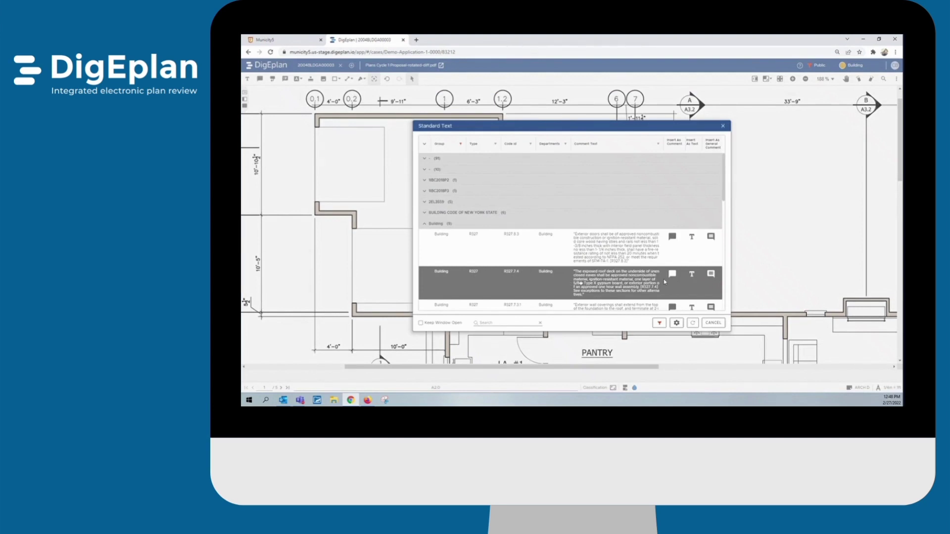
click(692, 273)
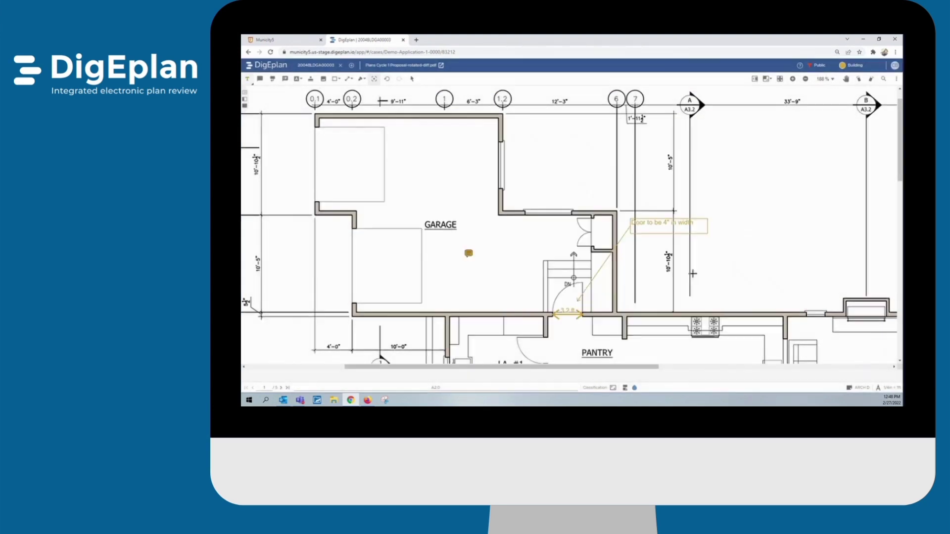
mouse_move(390, 127)
mouse_down()
mouse_move(492, 212)
mouse_move(515, 218)
mouse_move(515, 191)
mouse_up()
drag(427, 158, 402, 161)
click(530, 160)
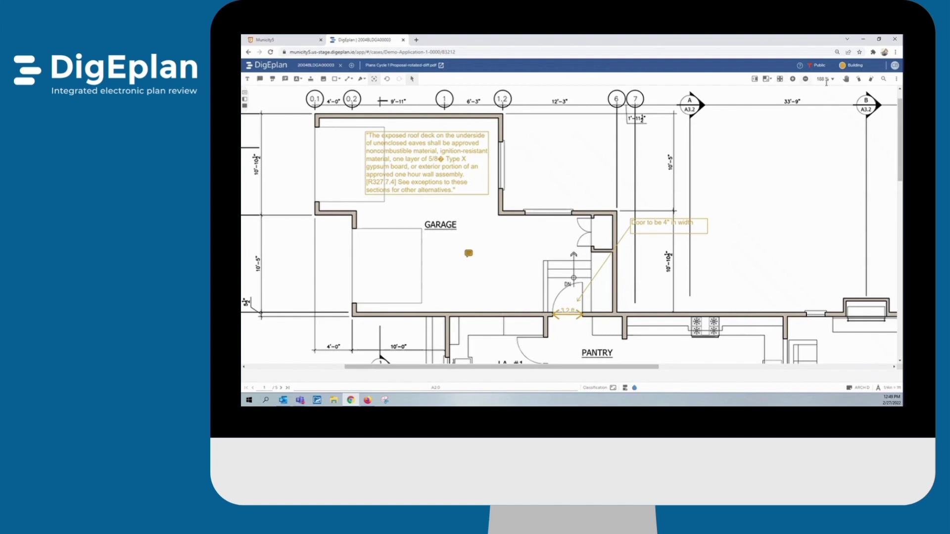
- Pan to the guest house and Bath #2 and select the Area Measurement tool
click(846, 79)
drag(852, 178, 329, 147)
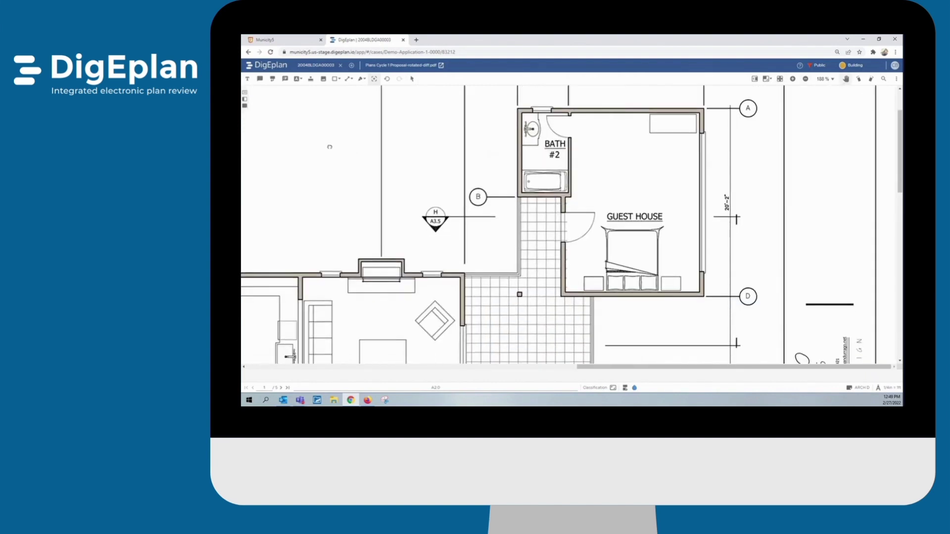
click(349, 79)
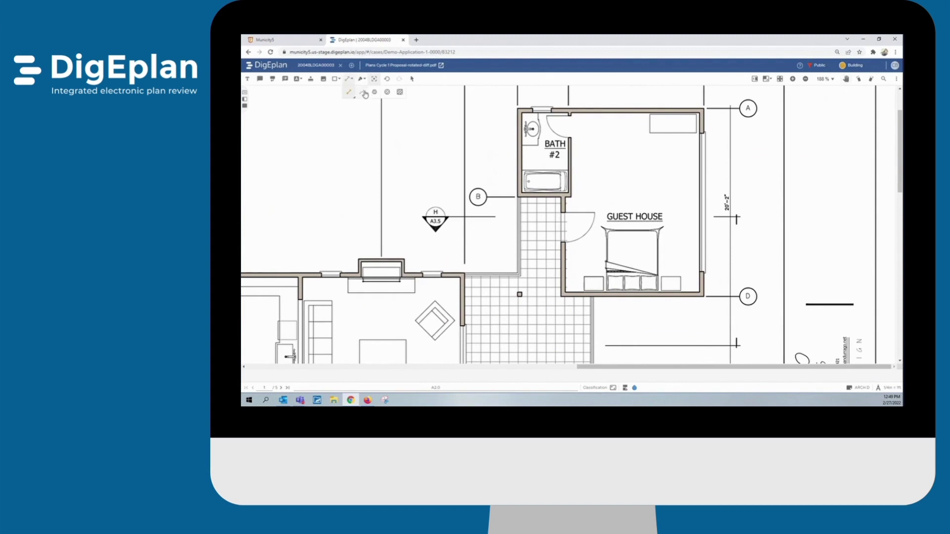
click(364, 93)
click(374, 93)
- Trace the six corners of the guest house and Bath #2 to measure their floor area
click(516, 108)
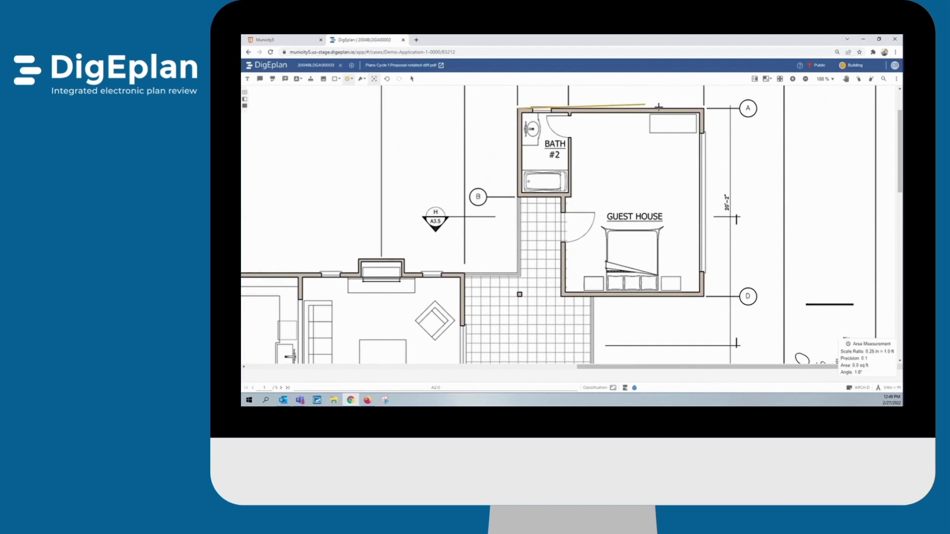
click(703, 107)
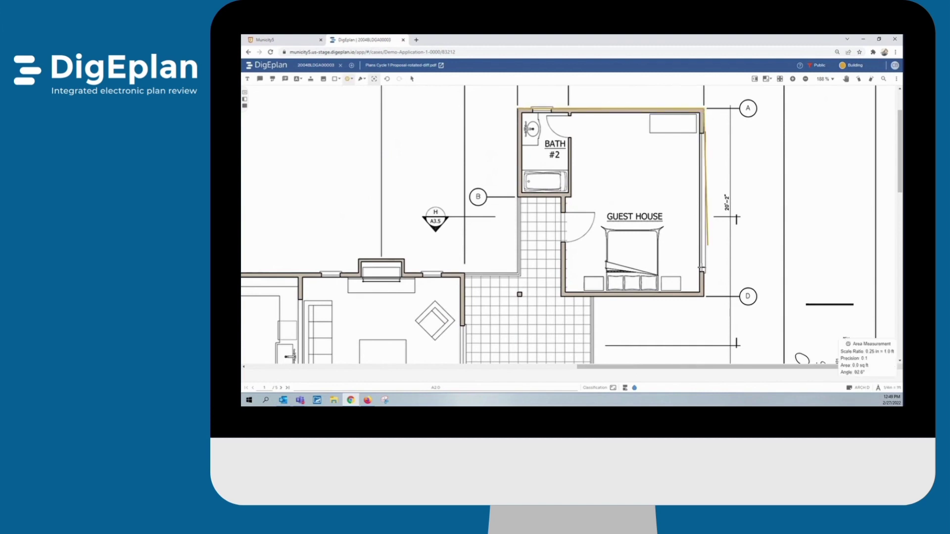
click(704, 296)
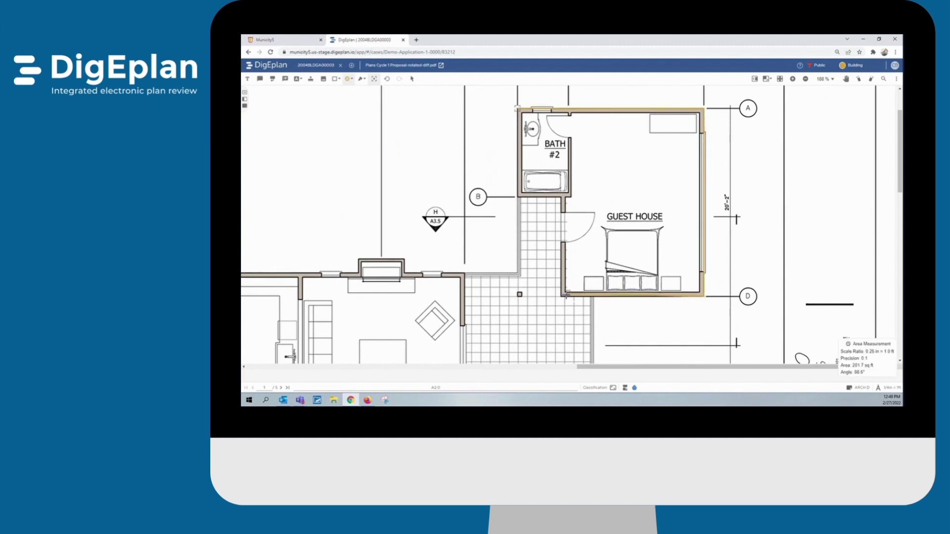
click(561, 296)
click(563, 197)
click(518, 197)
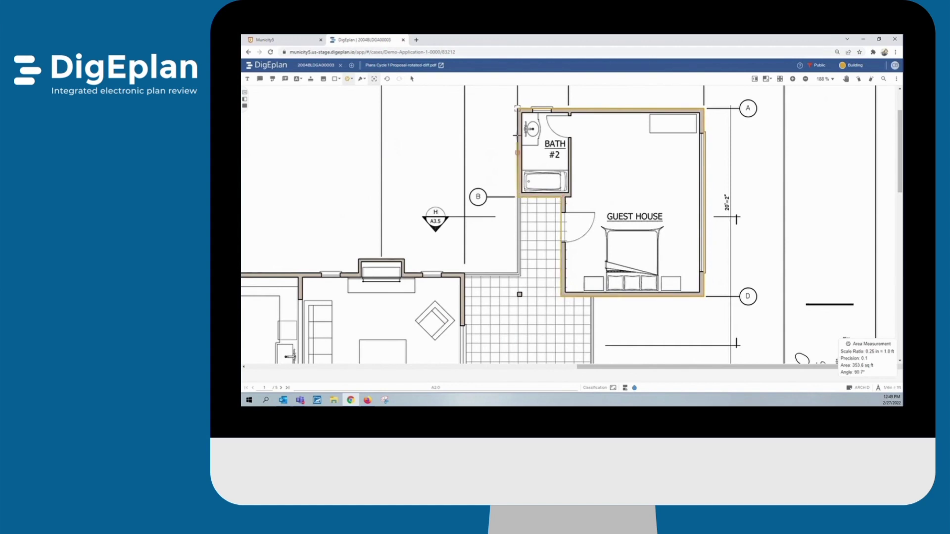
click(517, 108)
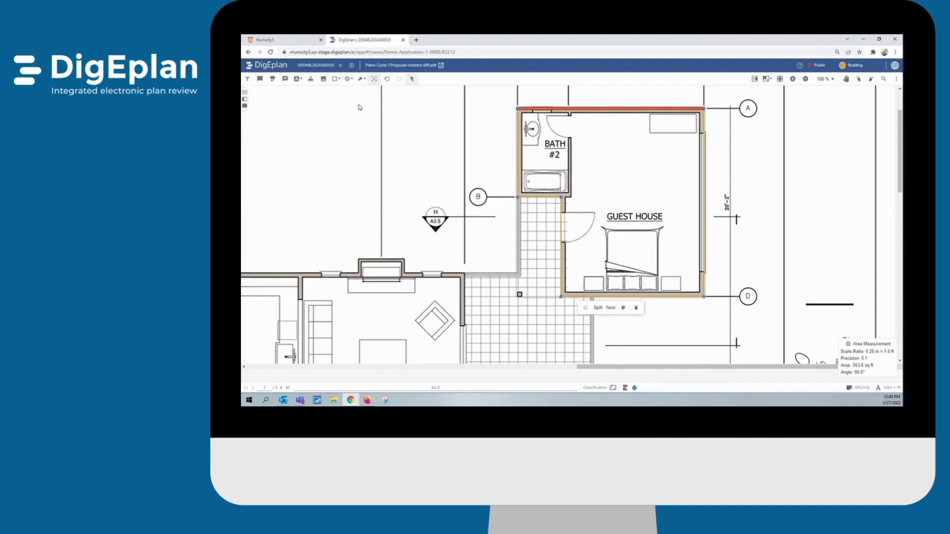
click(353, 80)
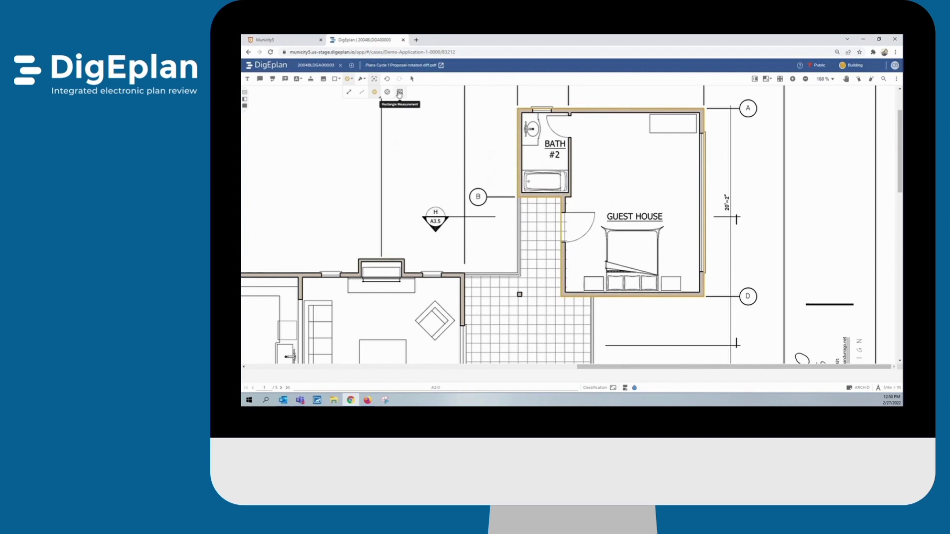
- Draw a four-corner revision cloud around the guest house, then bring the Planning reviewer's Firefox window into view
click(339, 80)
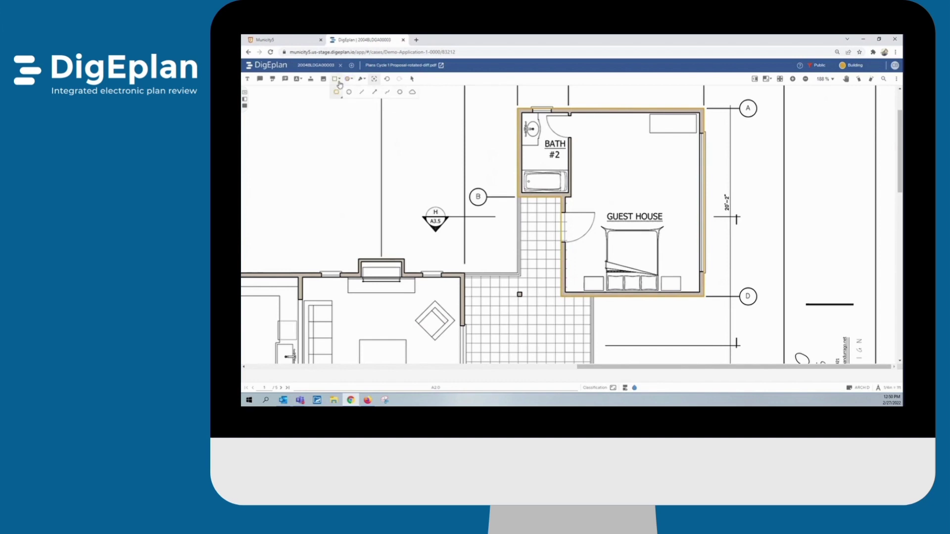
click(412, 92)
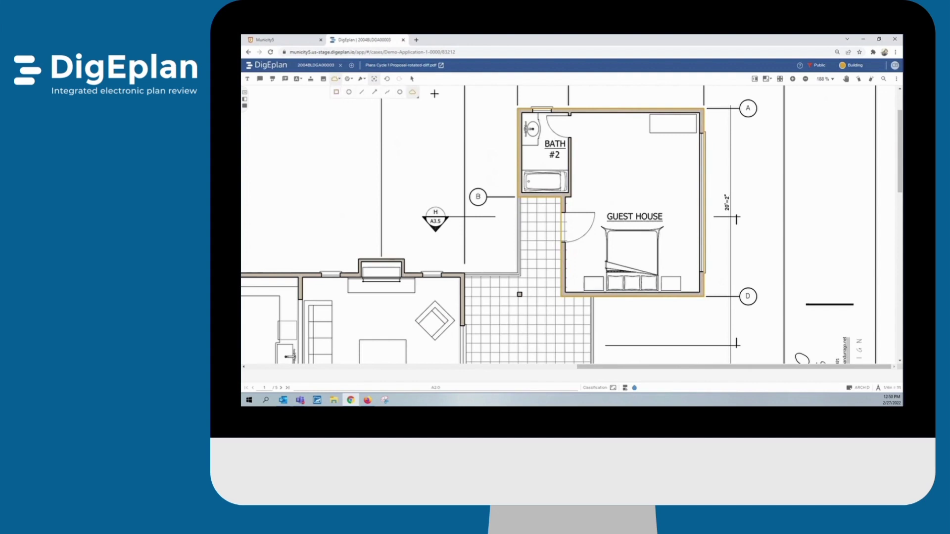
click(505, 99)
click(721, 100)
click(724, 310)
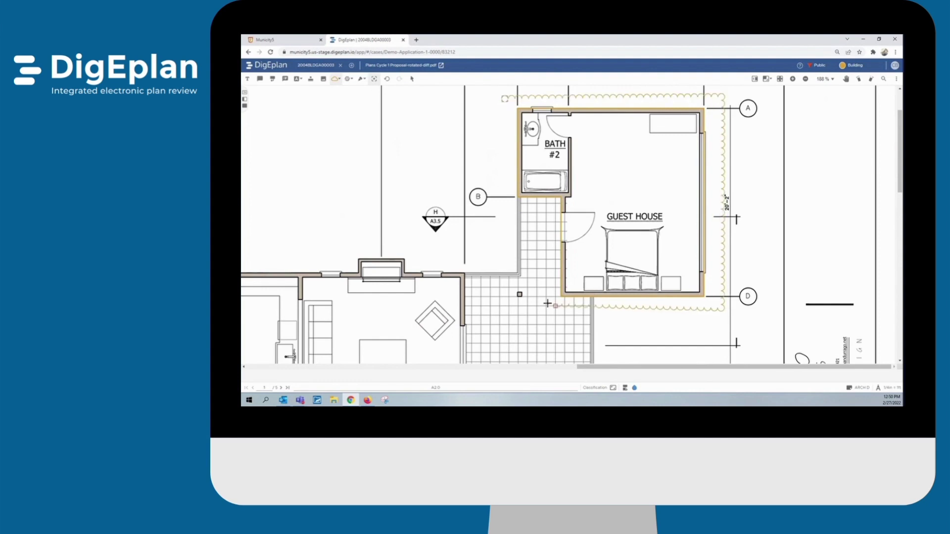
click(503, 307)
click(502, 97)
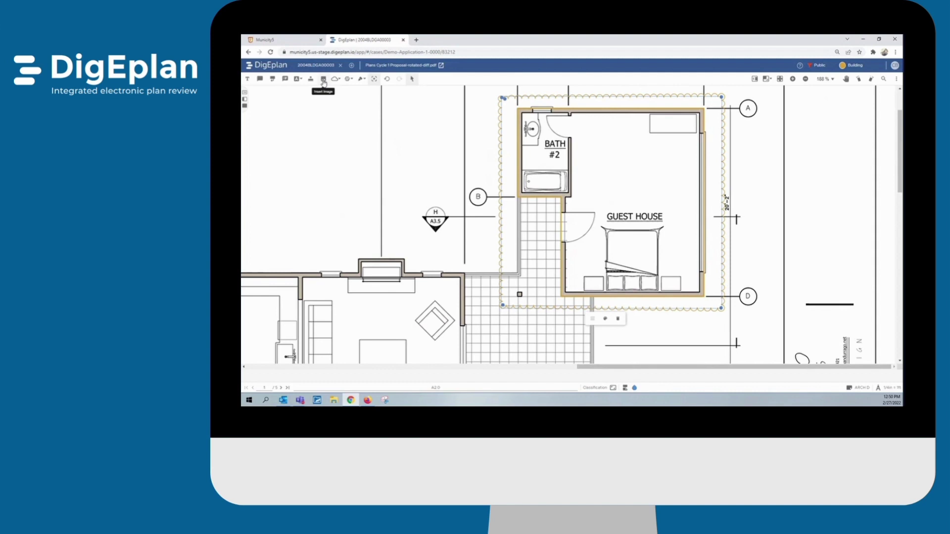
click(367, 400)
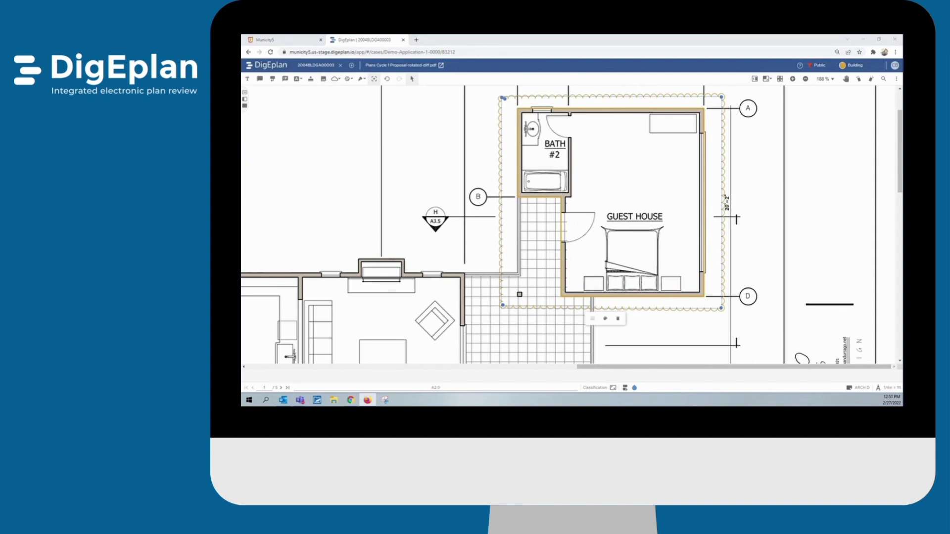
drag(903, 113, 610, 97)
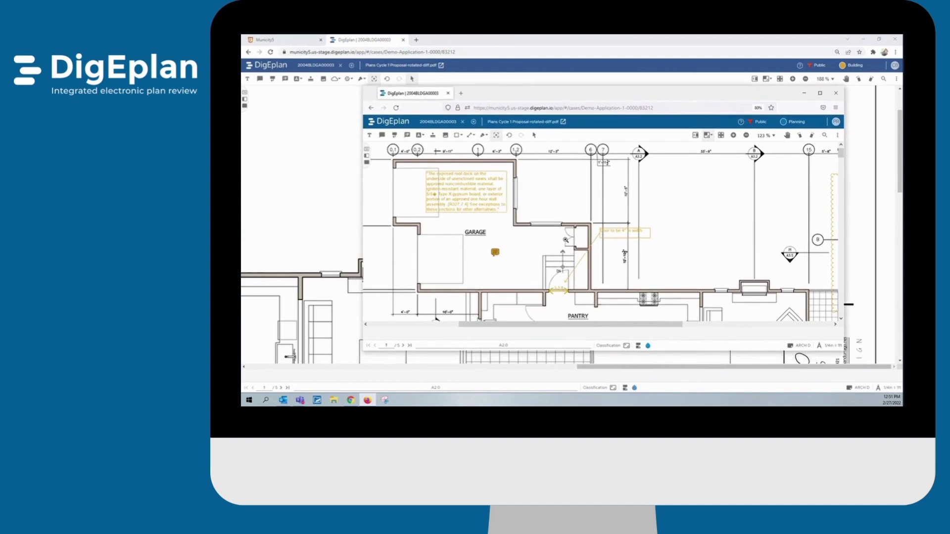
- Lower the Planning window, pan its plan to the clouded guest house, and nudge it up-right
mouse_move(616, 235)
drag(609, 92, 611, 188)
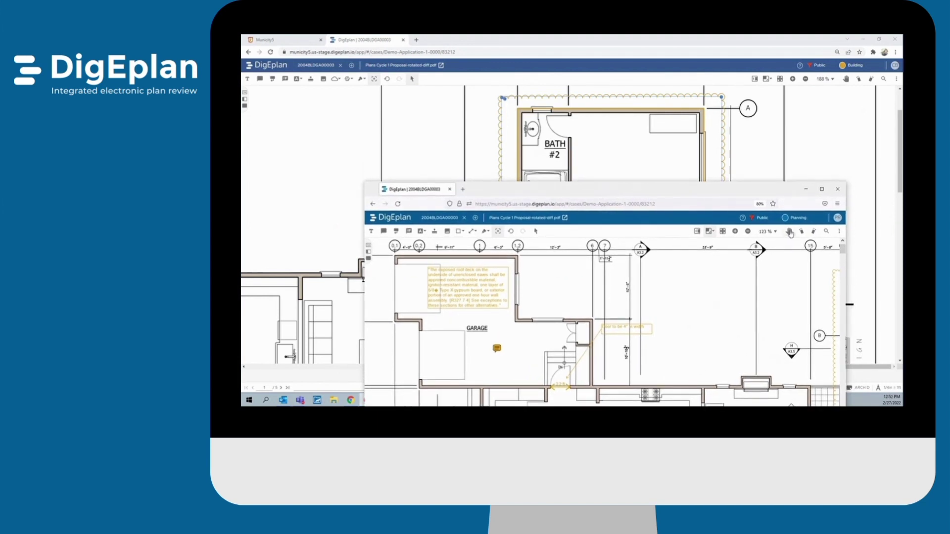
drag(696, 313, 442, 293)
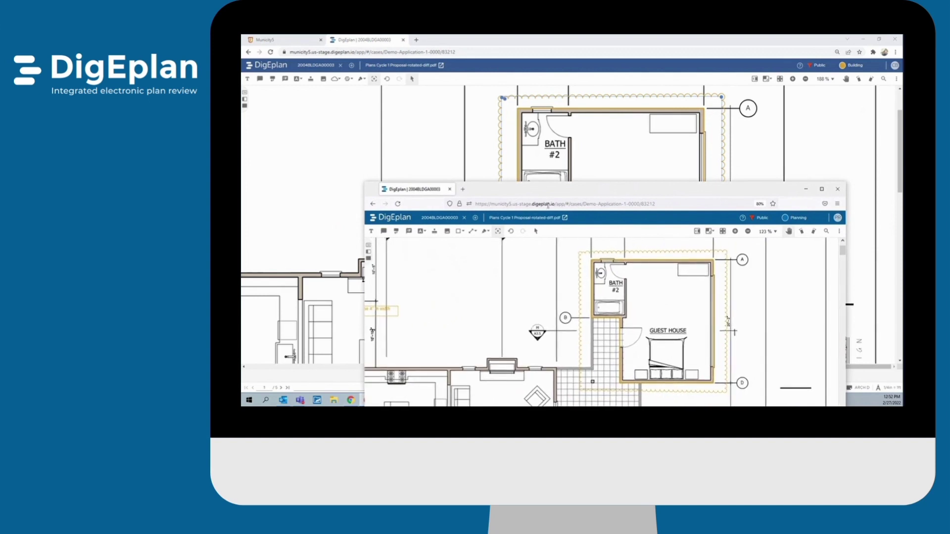
drag(641, 197, 661, 185)
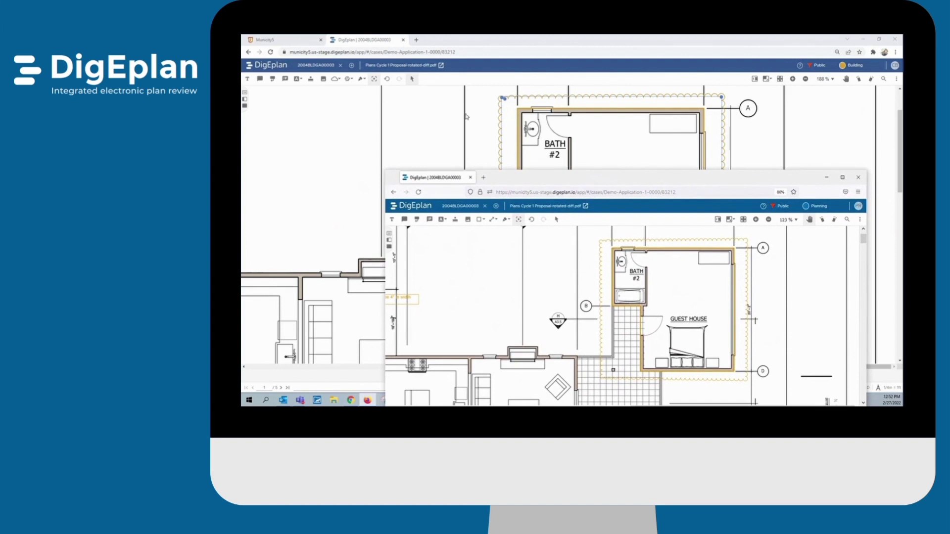
- Add a 'Planning comment' text note left of the bath, shift it left, and move the Planning window aside
click(391, 220)
click(539, 250)
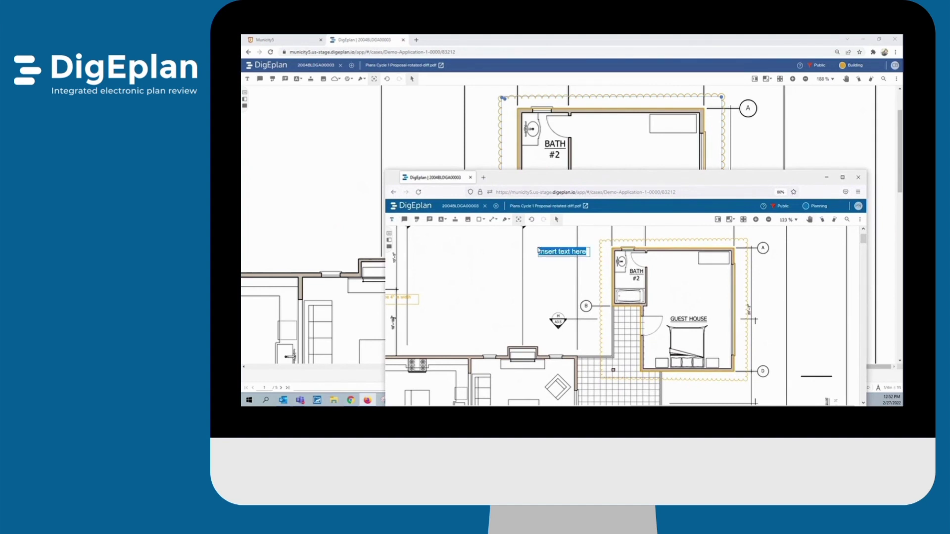
text(Planning comment)
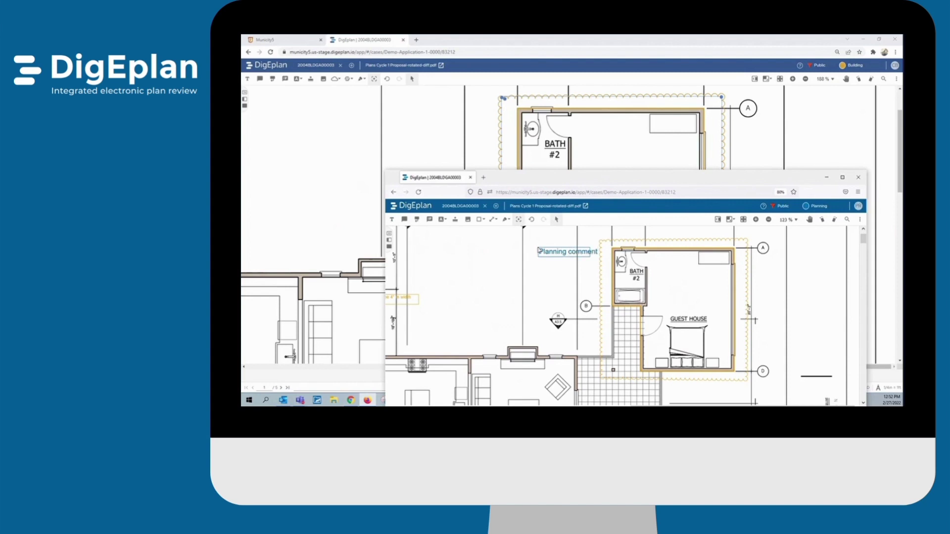
click(525, 235)
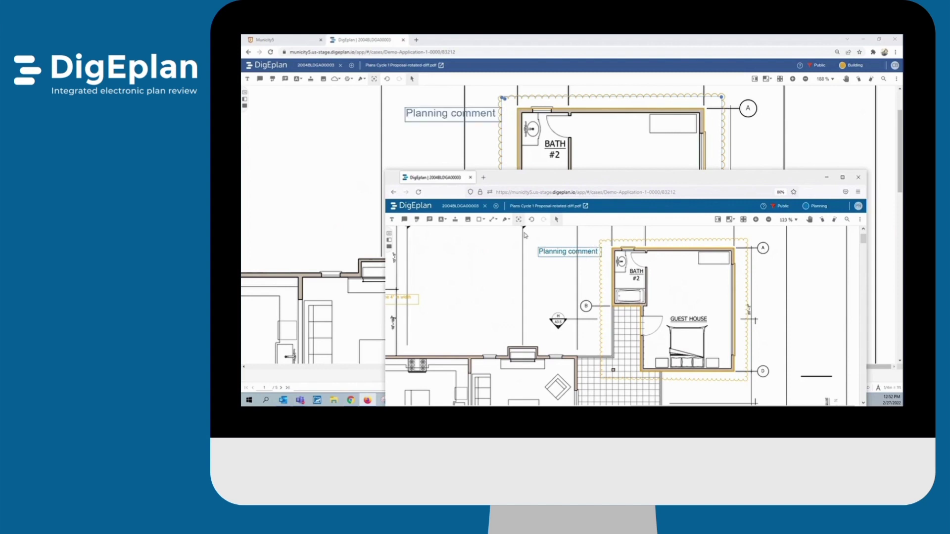
click(592, 249)
drag(592, 249, 566, 253)
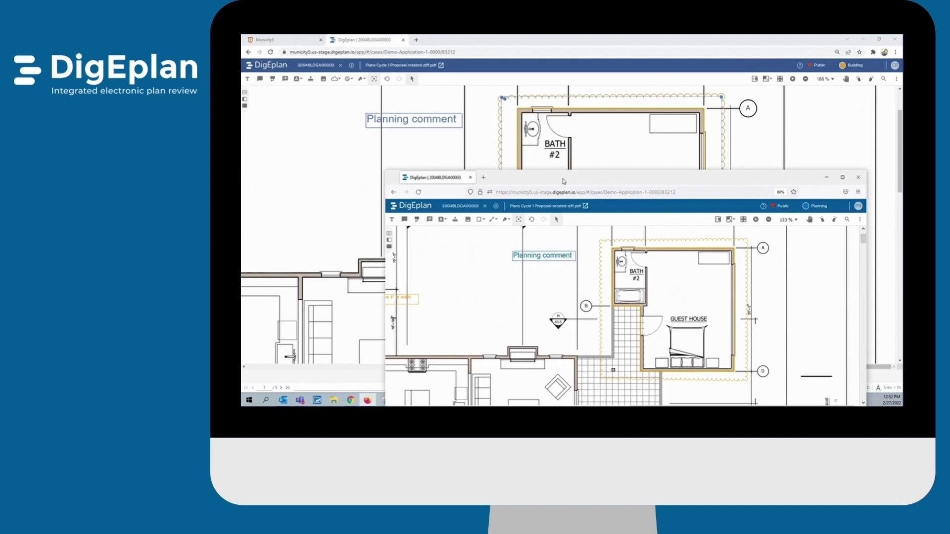
drag(563, 182, 902, 99)
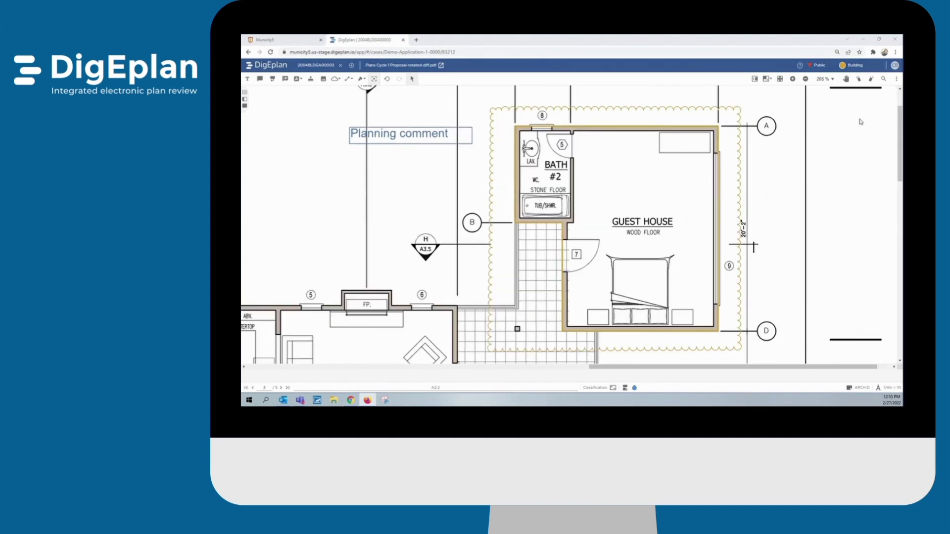
- Place a Corrections Required stamp with Resubmit: Y on sheet A2.2 and zoom in to check it
click(777, 80)
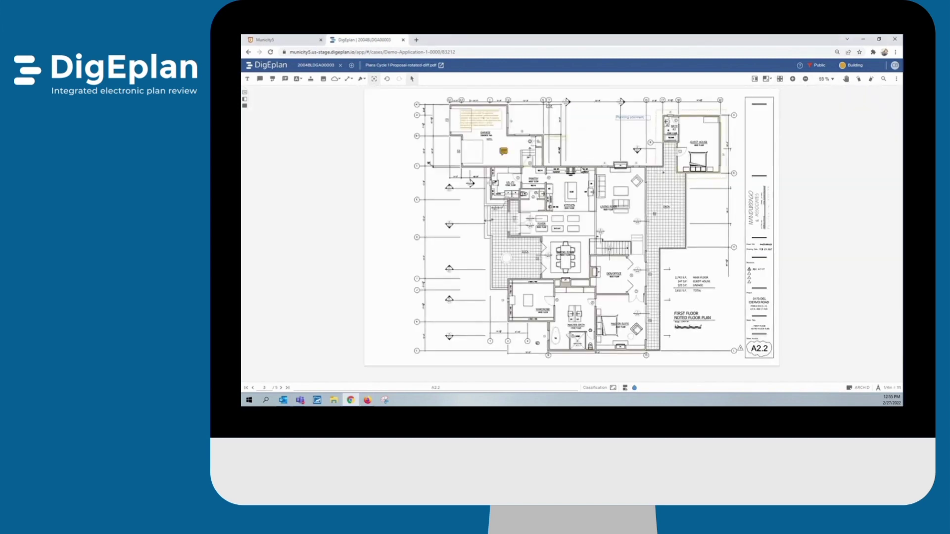
click(311, 79)
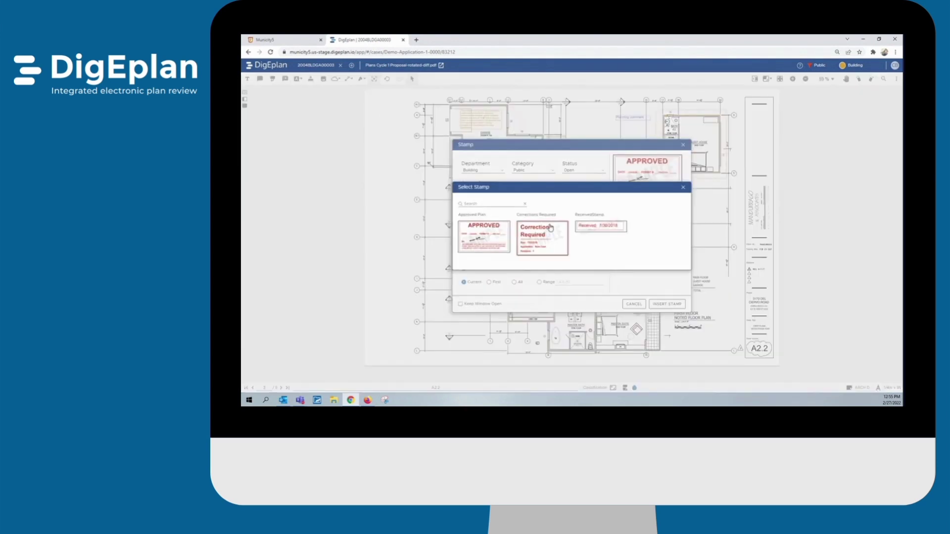
click(551, 243)
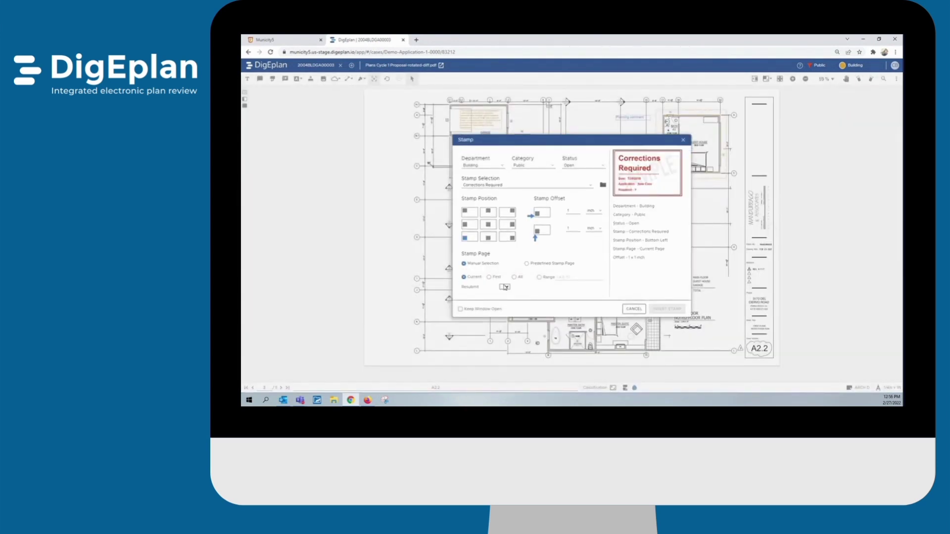
click(505, 287)
click(503, 296)
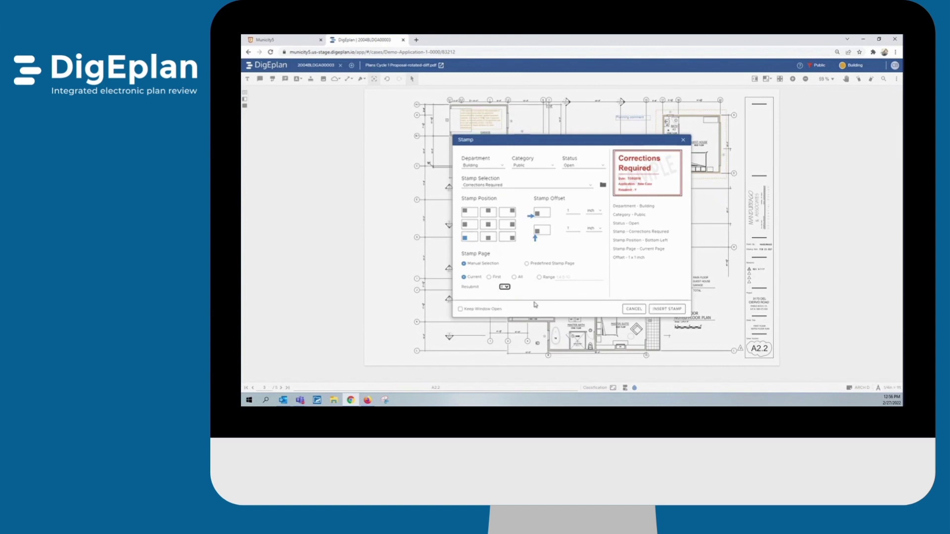
click(664, 310)
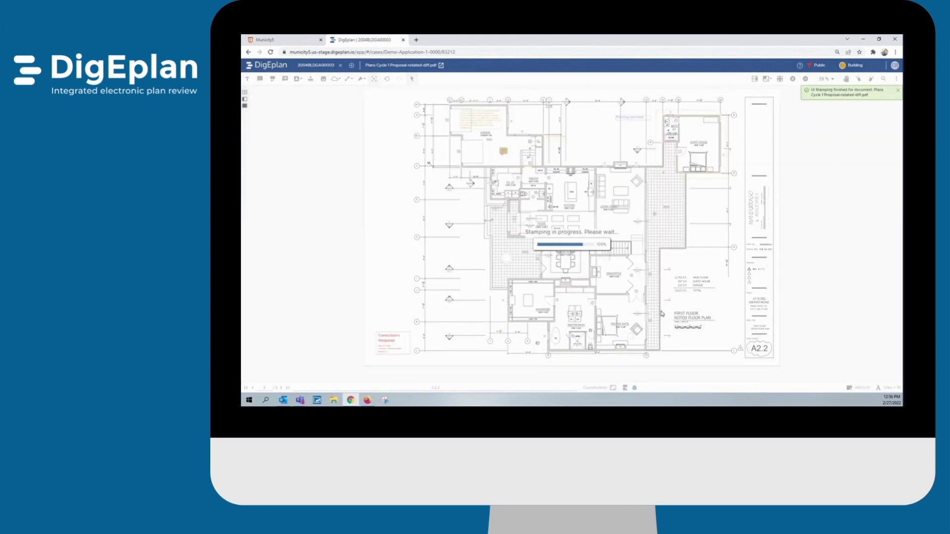
click(770, 79)
drag(434, 317, 345, 377)
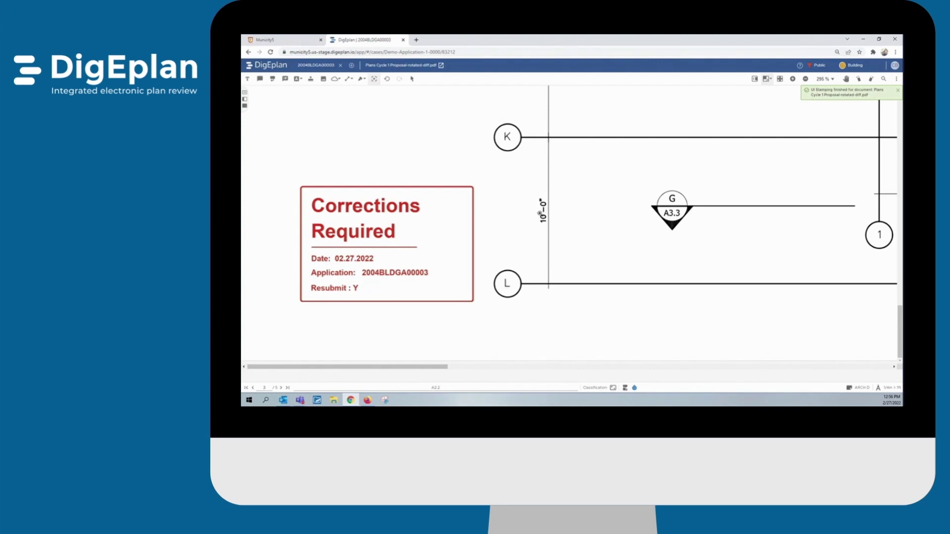
click(781, 81)
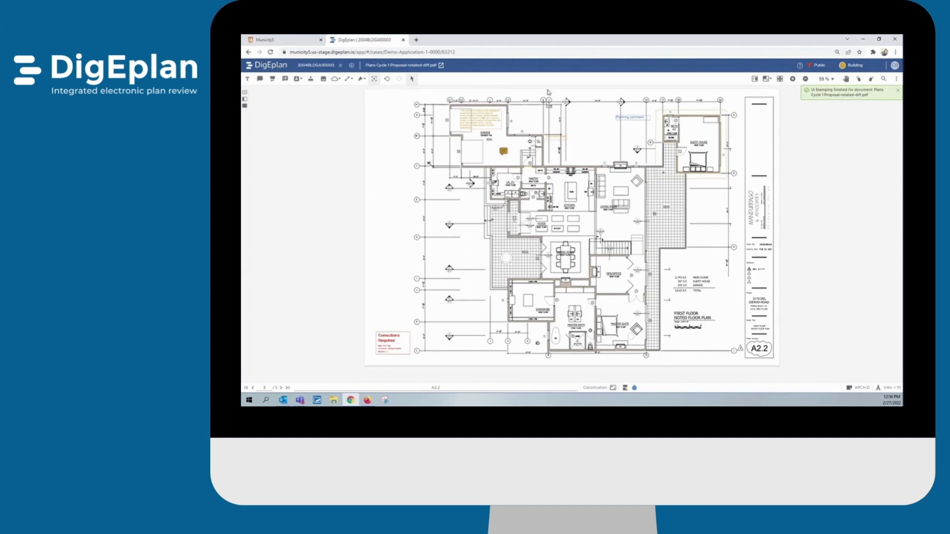
- Generate the Final Report - Corrections Required from the document actions and switch back to Municity 5
click(244, 100)
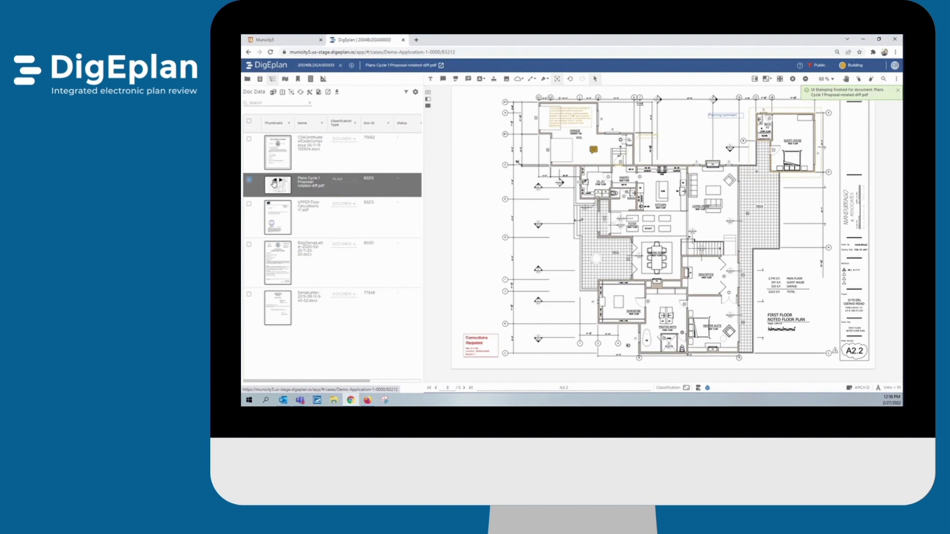
click(291, 93)
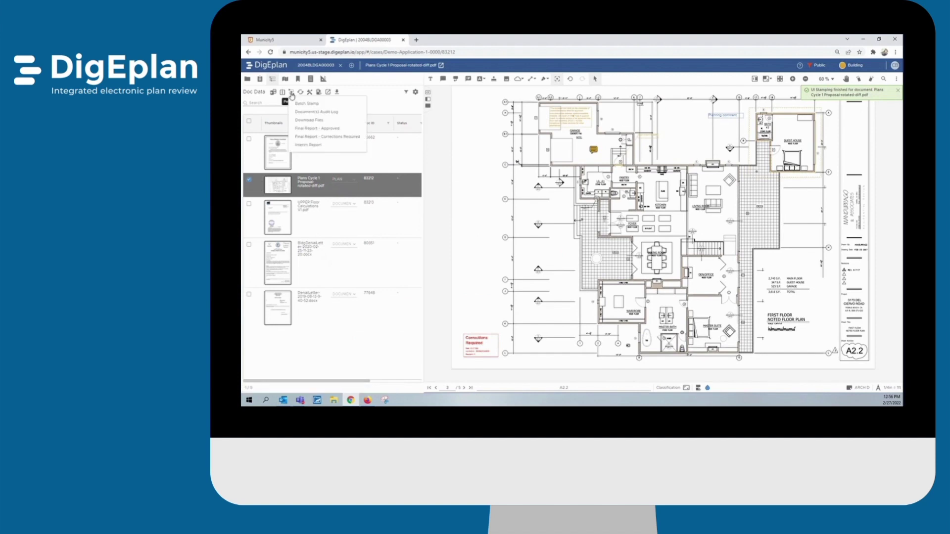
click(358, 139)
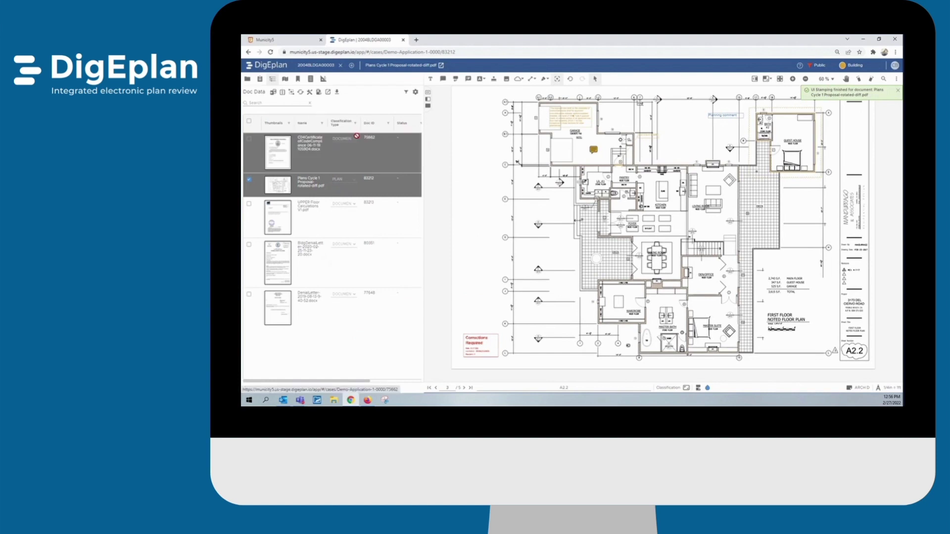
click(674, 293)
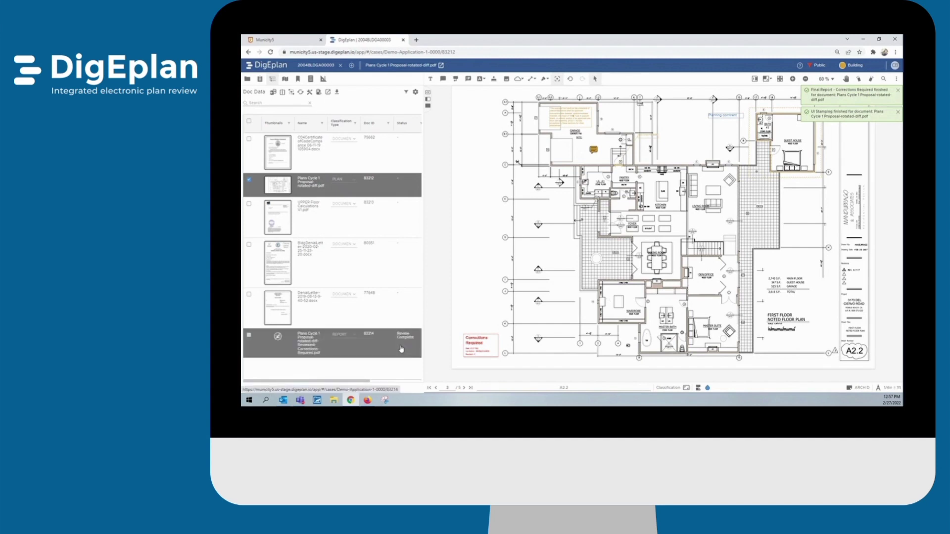
click(283, 43)
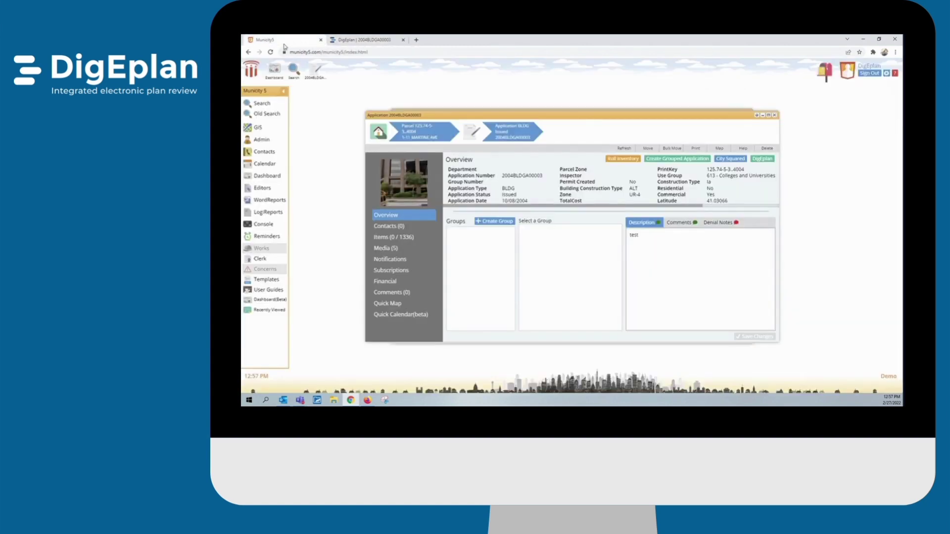
- Refresh the application's Media files and download the new Plans Cycle 1 corrections report PDF
click(391, 252)
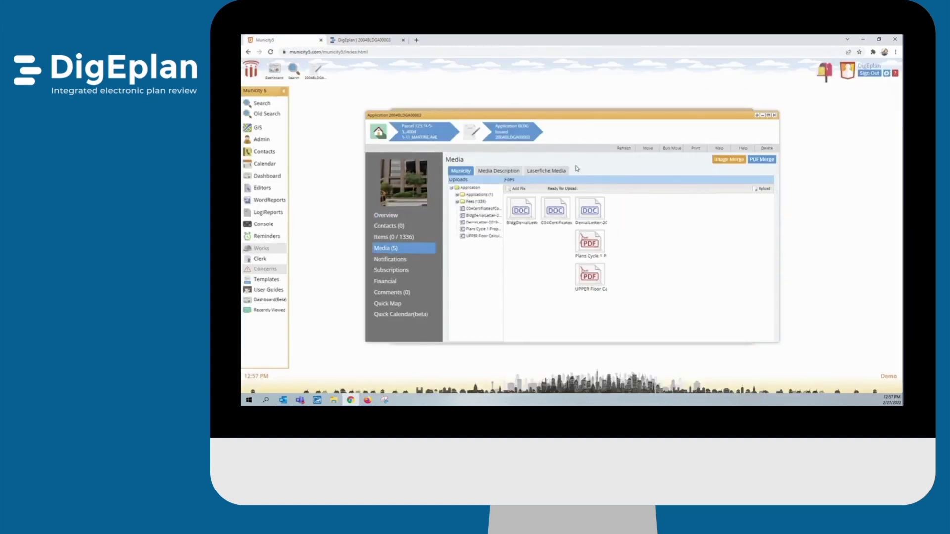
click(624, 148)
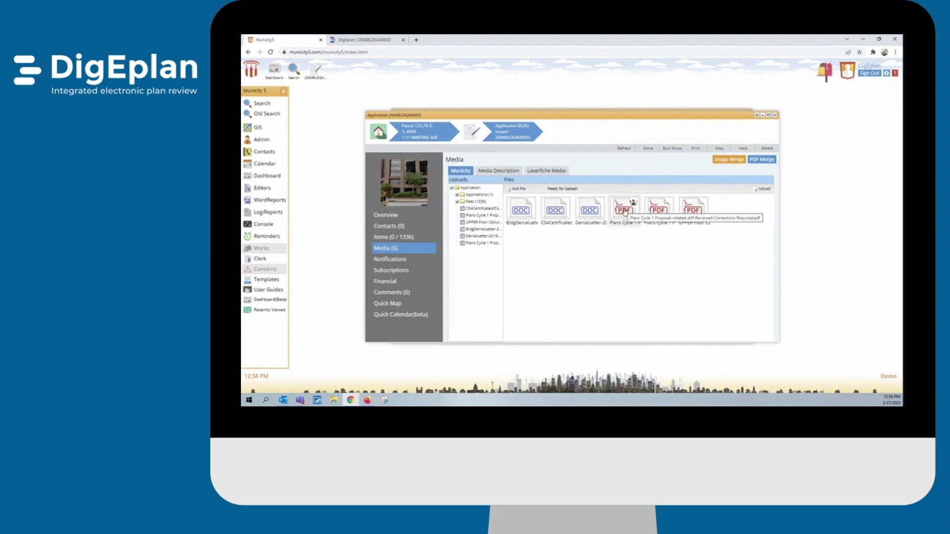
right_click(624, 213)
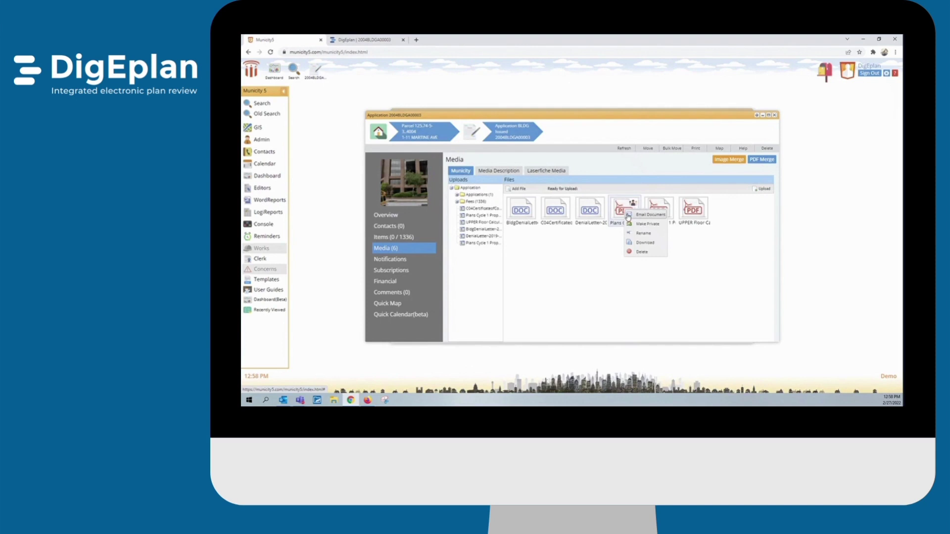
click(638, 243)
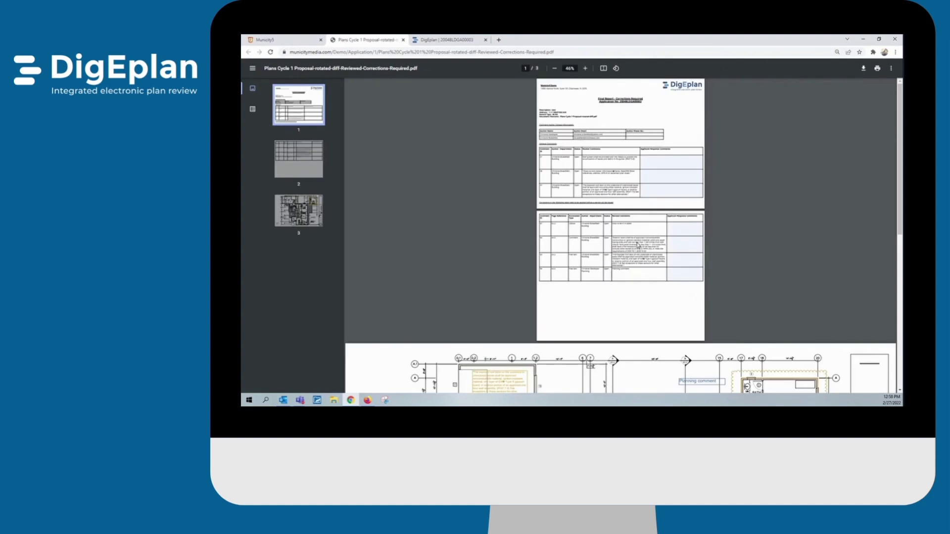
- Zoom the corrections report to 80%, read through pages 1–3, then close the PDF tab
click(586, 68)
click(586, 69)
click(587, 69)
click(586, 69)
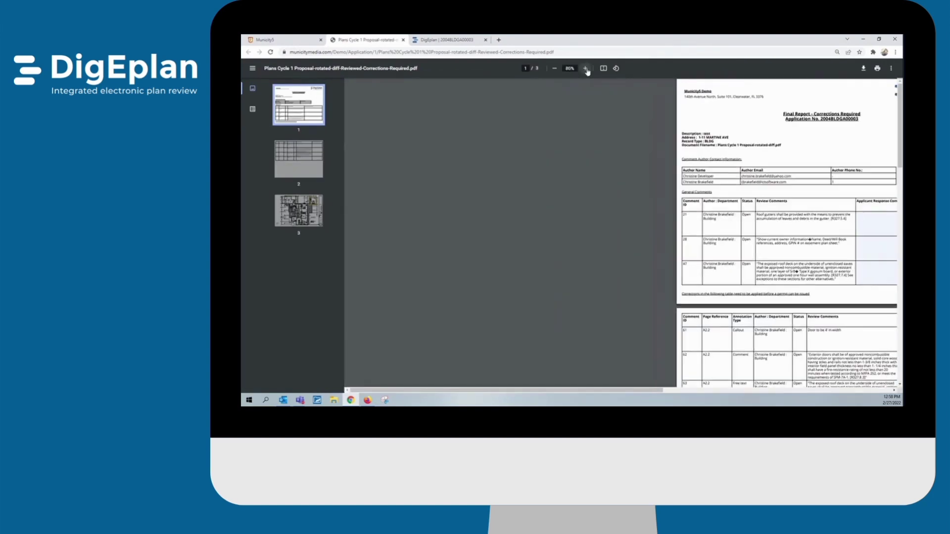
drag(507, 391, 618, 392)
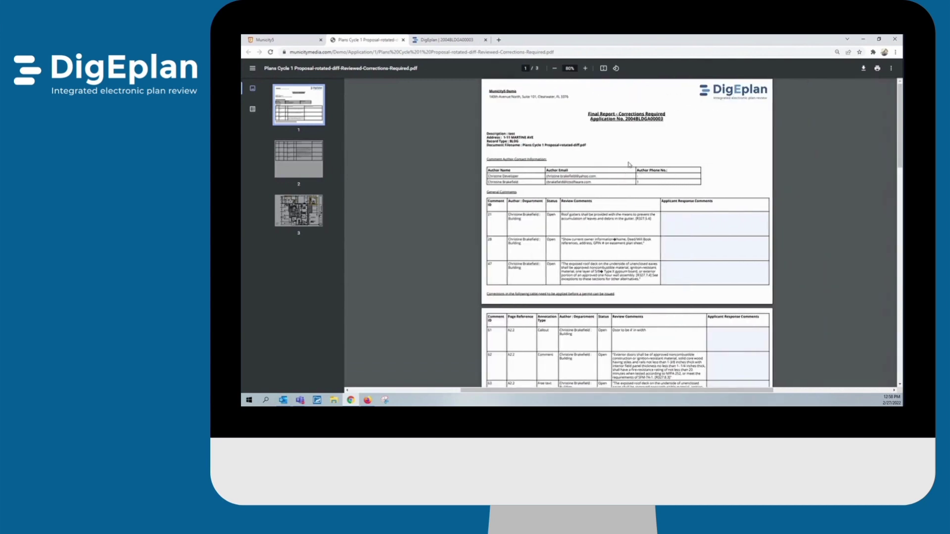
scroll(629, 165, down, 3)
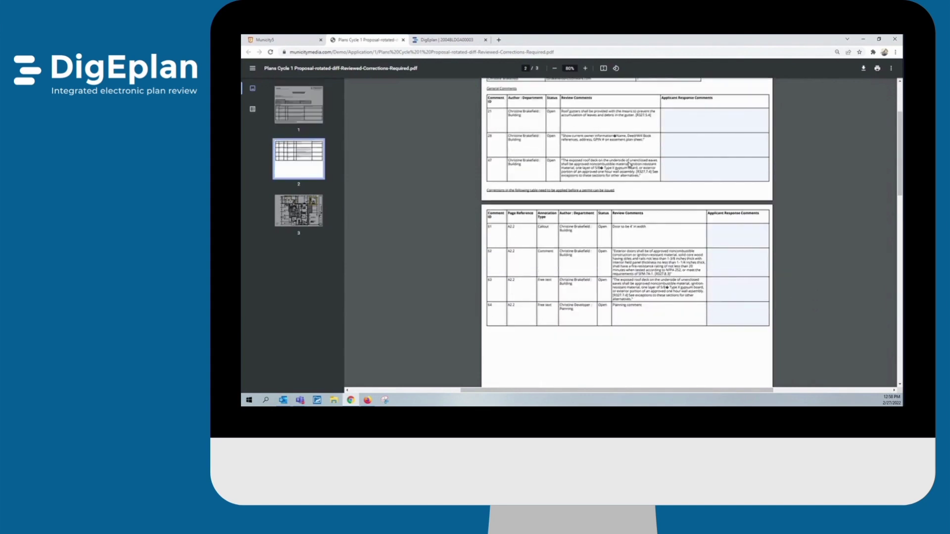
scroll(630, 165, down, 5)
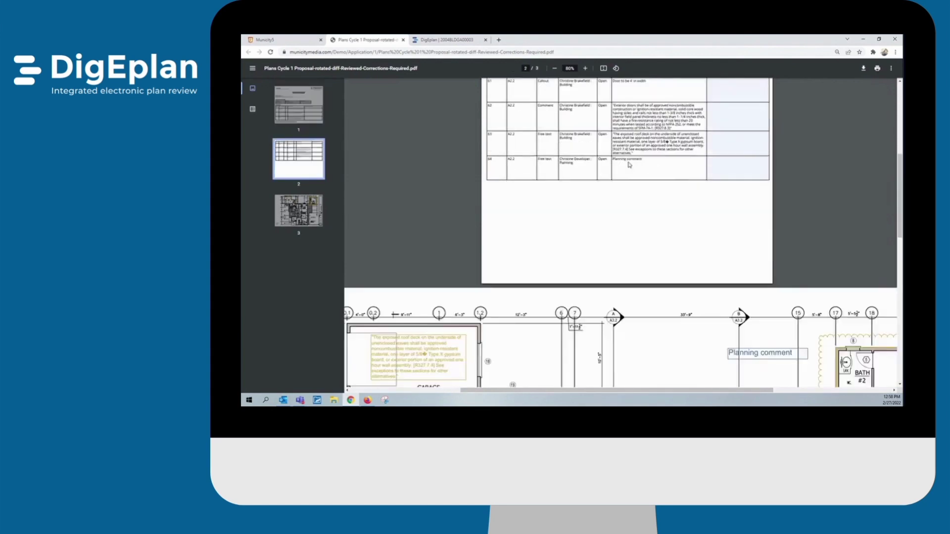
scroll(629, 165, down, 6)
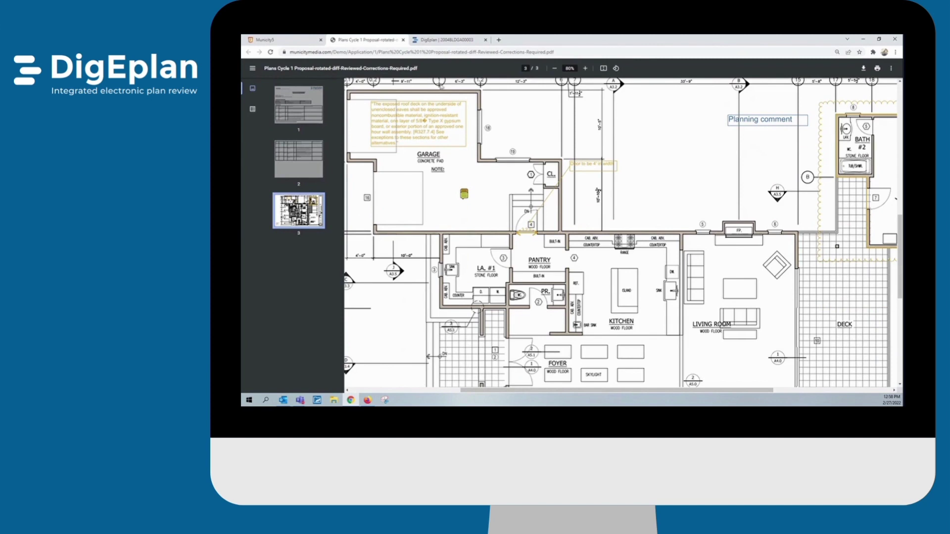
click(403, 40)
- Upload Plans Cycle 2 Resubmission A2.2B.pdf to the Media files and return to the Overview
click(404, 40)
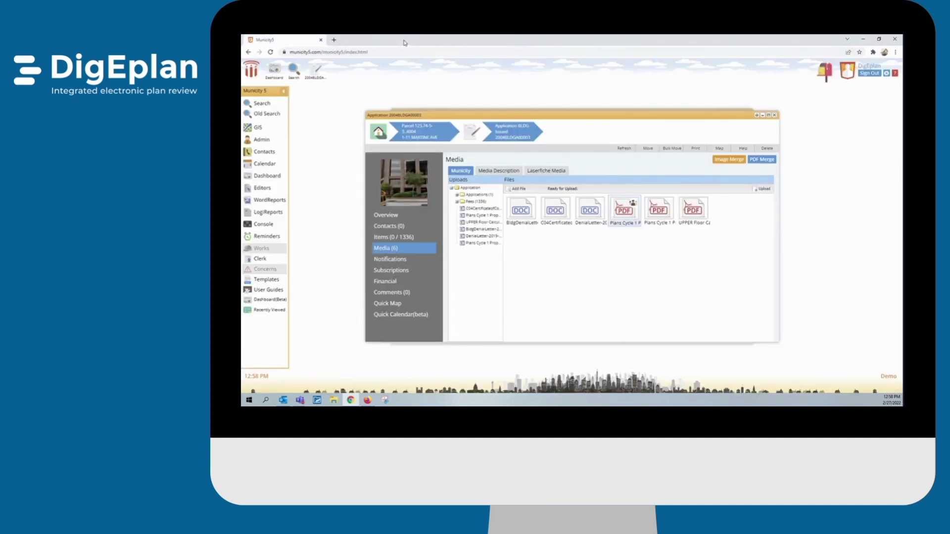
click(516, 189)
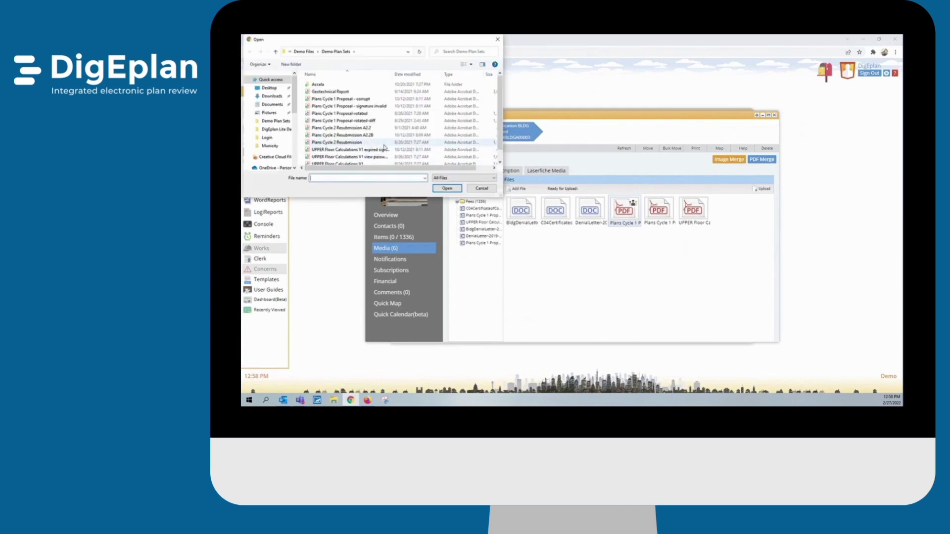
click(381, 135)
click(445, 189)
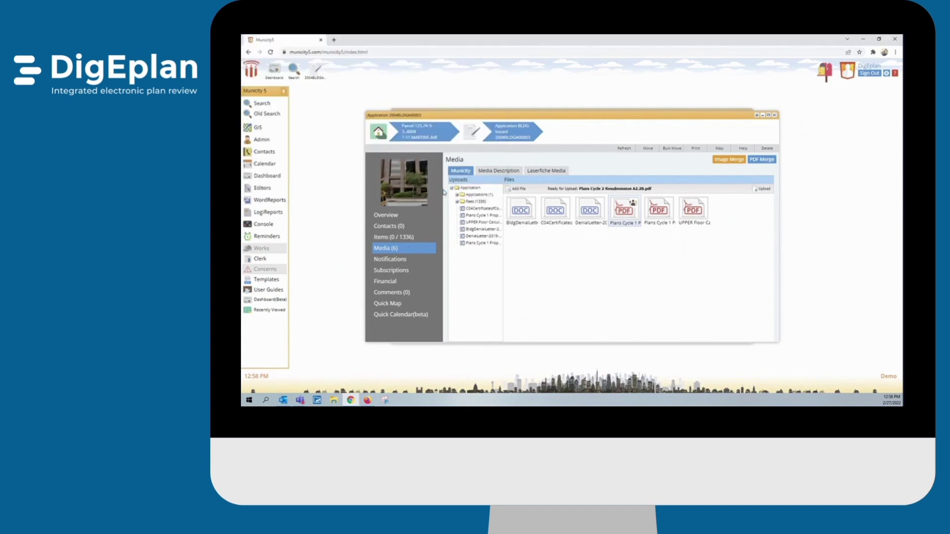
click(758, 190)
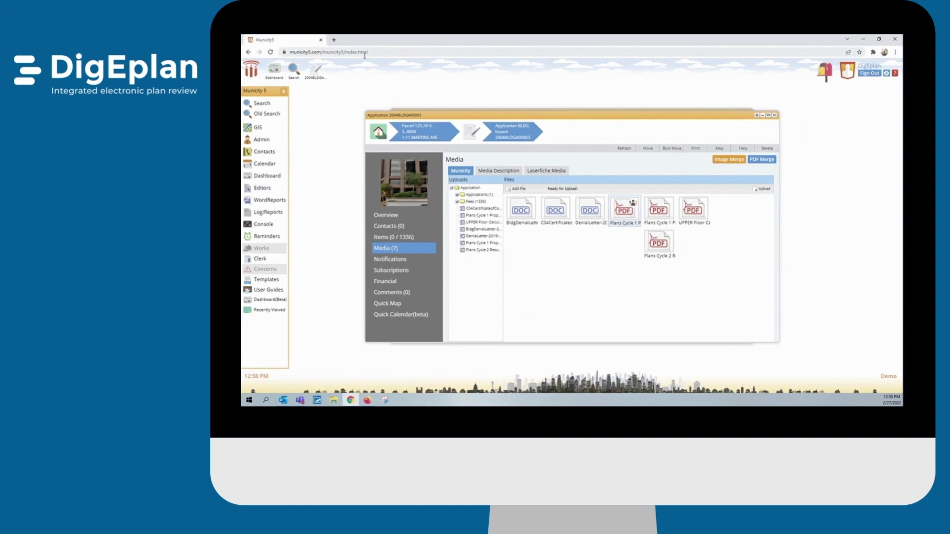
click(398, 215)
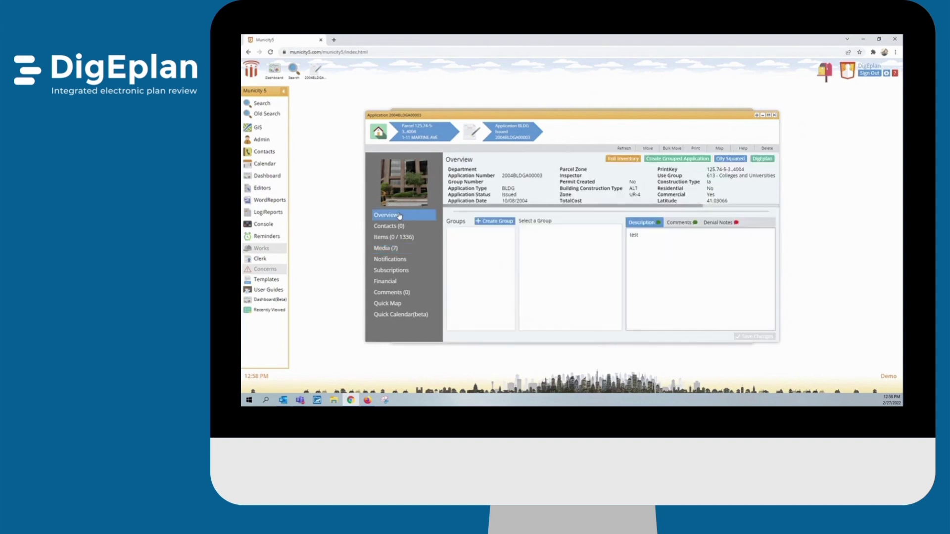
- In DigEplan, select both the Plans Cycle 1 and Cycle 2 Resubmission A2.2B sheets and run Compare
click(761, 160)
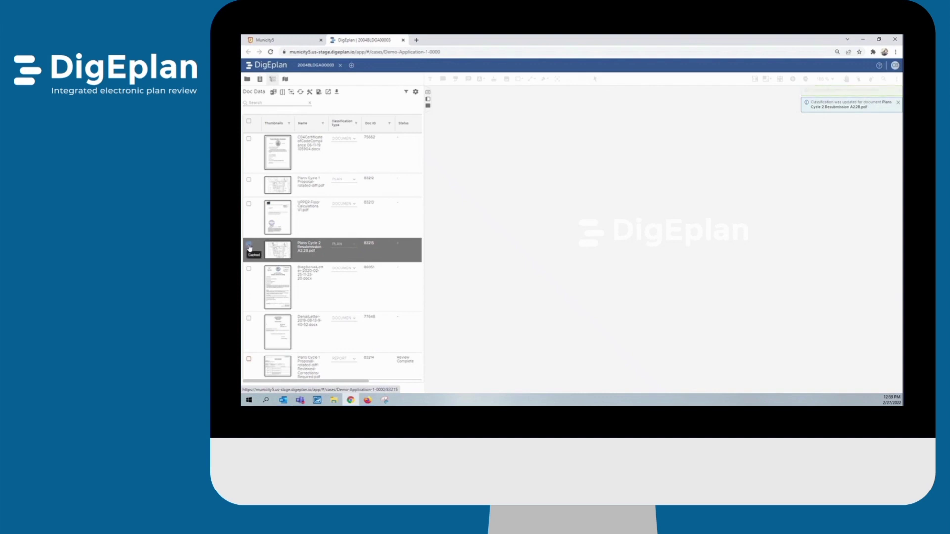
click(248, 245)
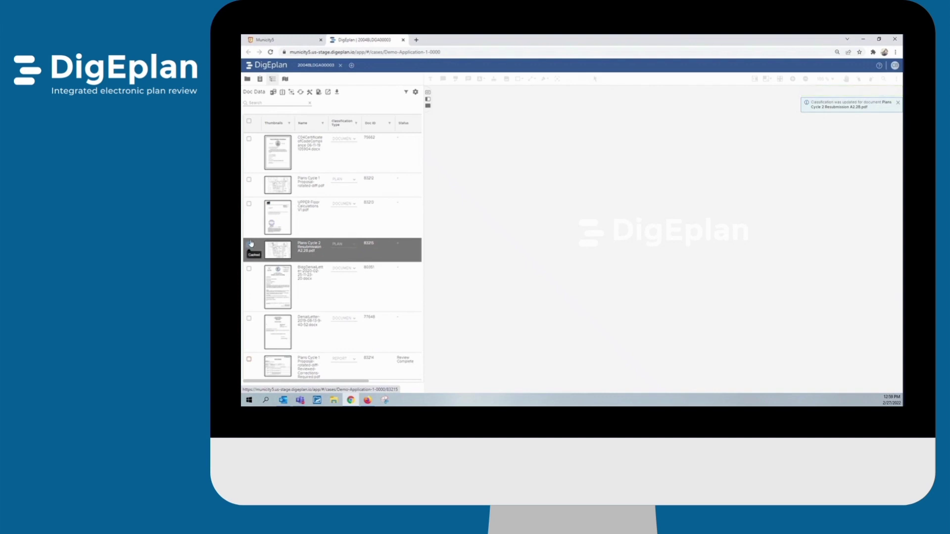
click(249, 180)
click(273, 93)
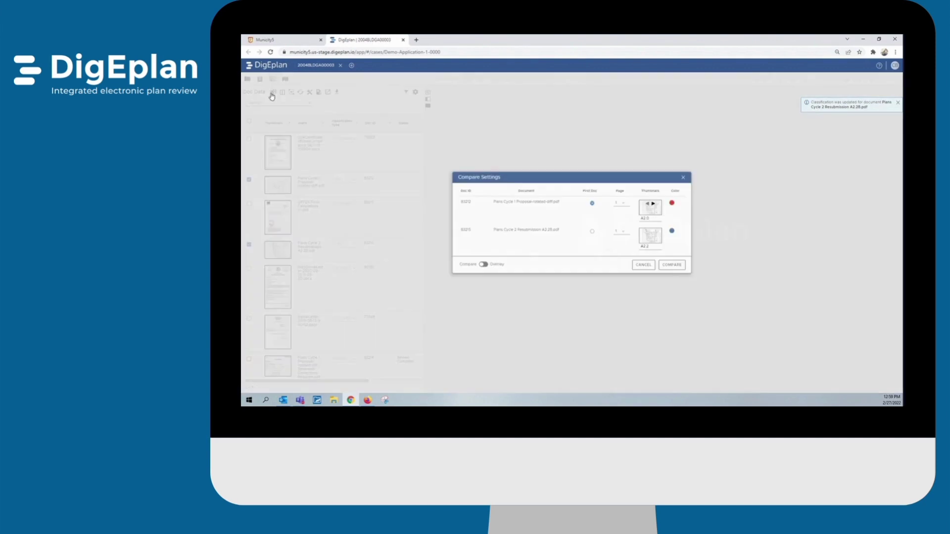
click(672, 266)
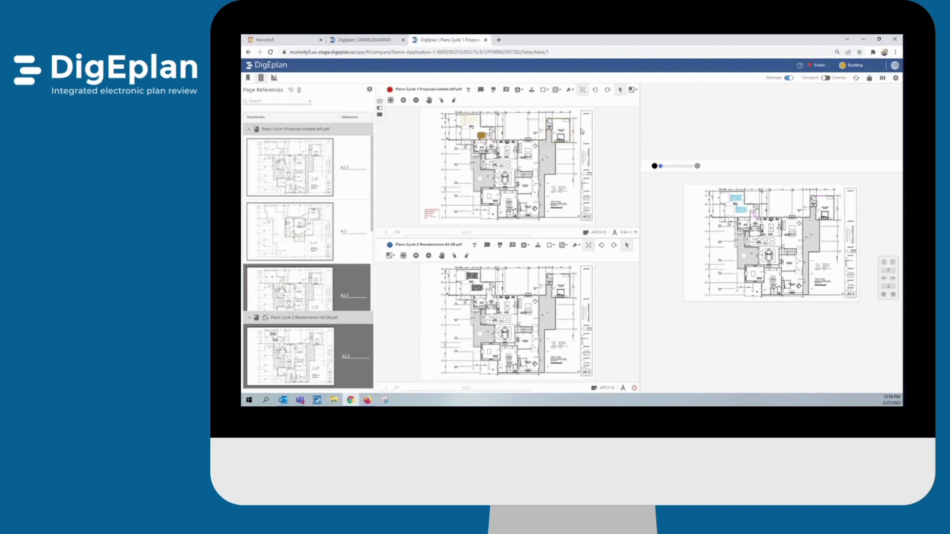
- Zoom all comparison views into the garage, then pan across to the guest house
click(630, 93)
drag(442, 112, 517, 147)
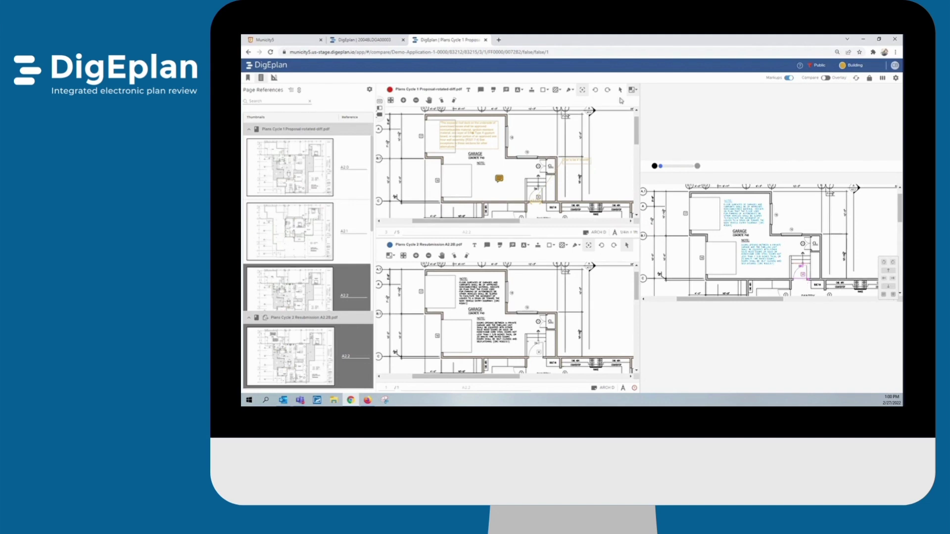
click(428, 100)
drag(594, 174, 496, 167)
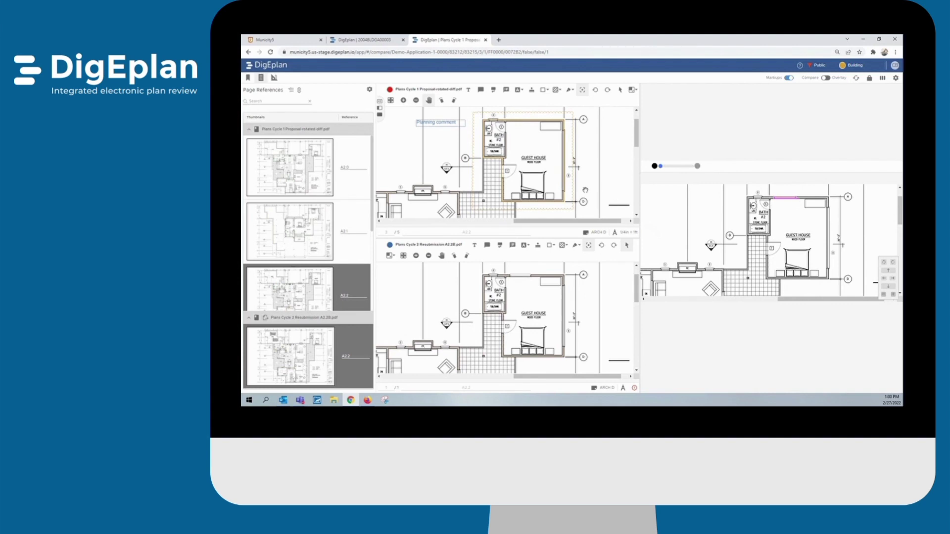
- Set the two polygon markups, the 3.2 ft line and the door width callout to Closed
click(275, 79)
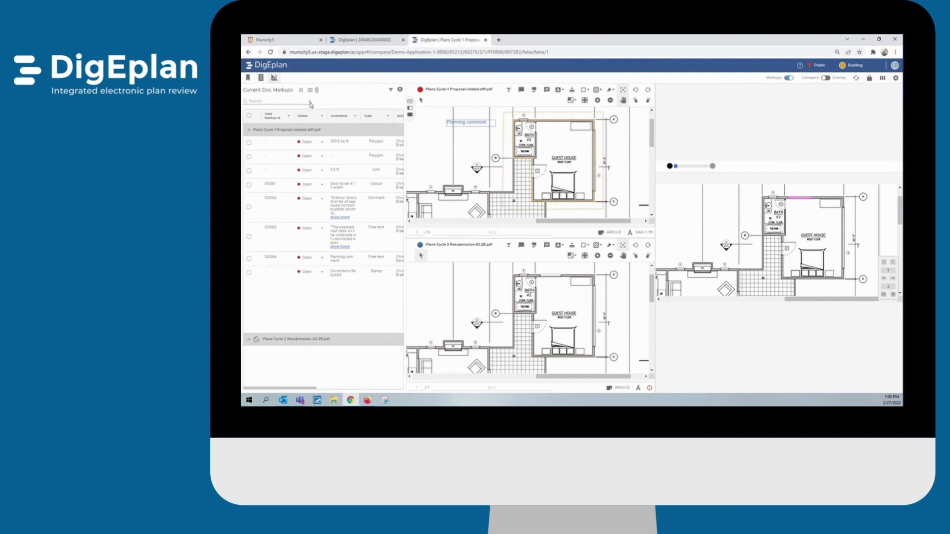
click(339, 145)
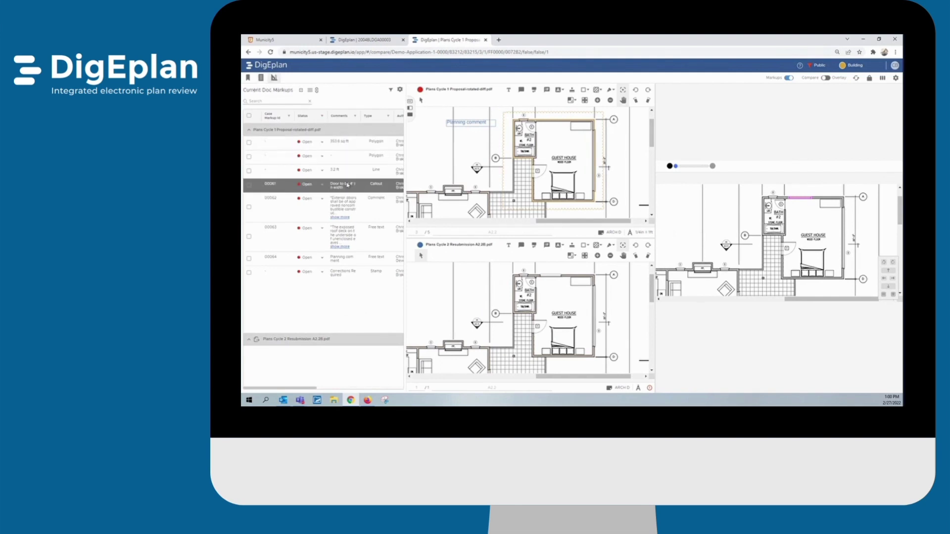
click(311, 142)
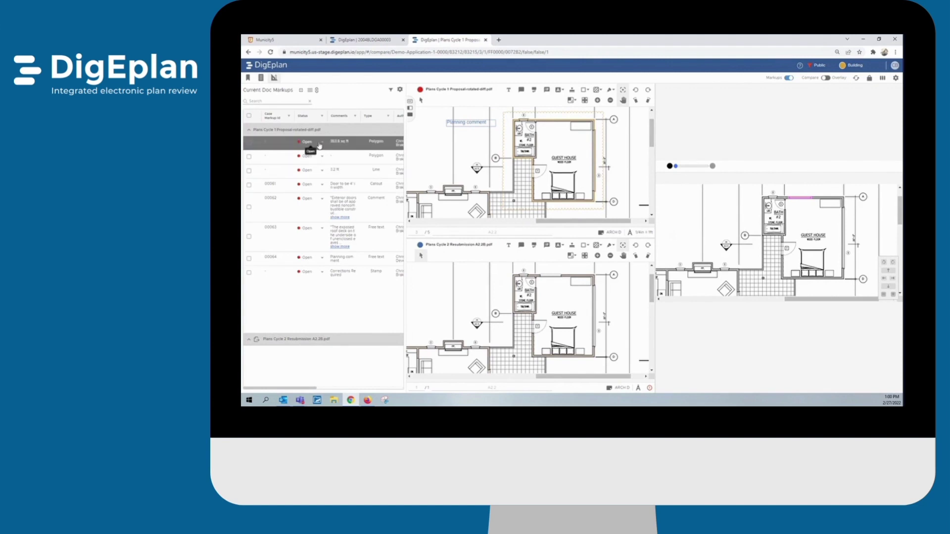
click(322, 153)
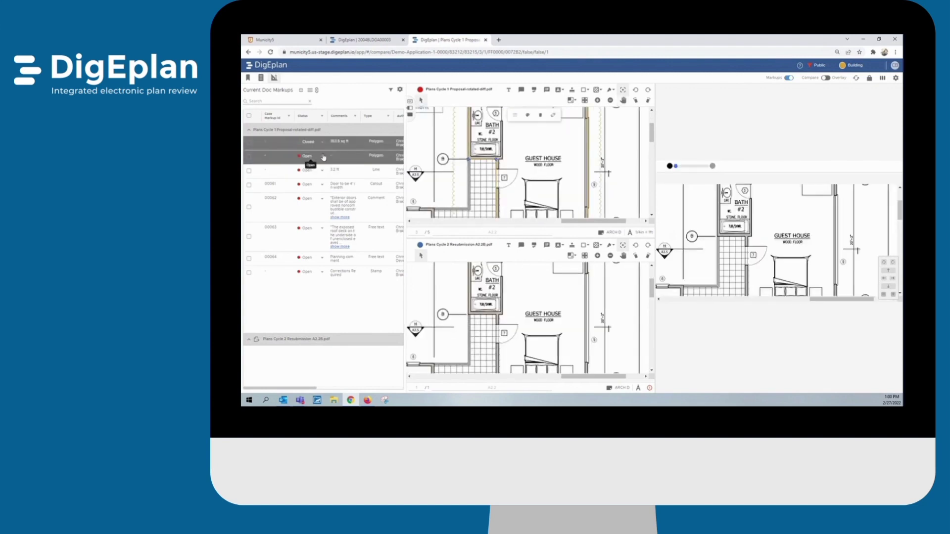
click(323, 159)
click(320, 169)
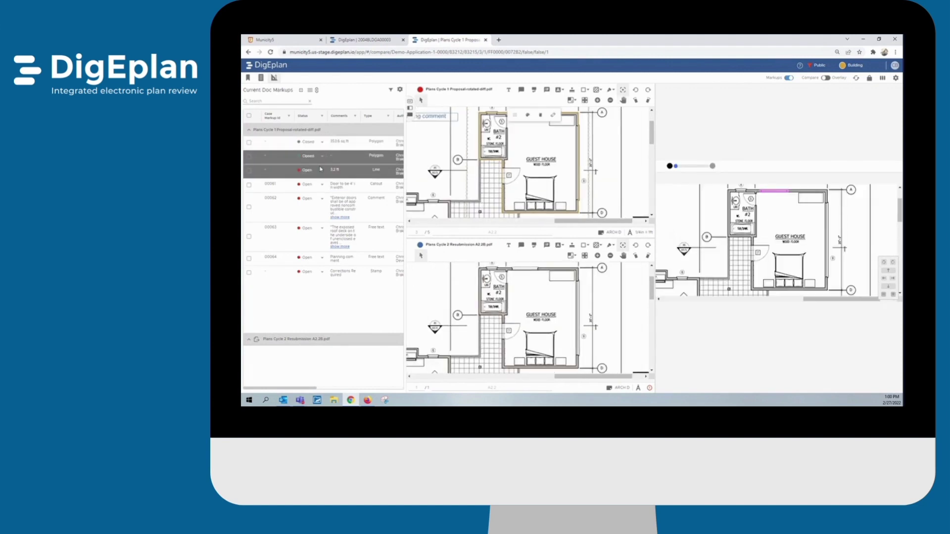
click(320, 169)
click(320, 181)
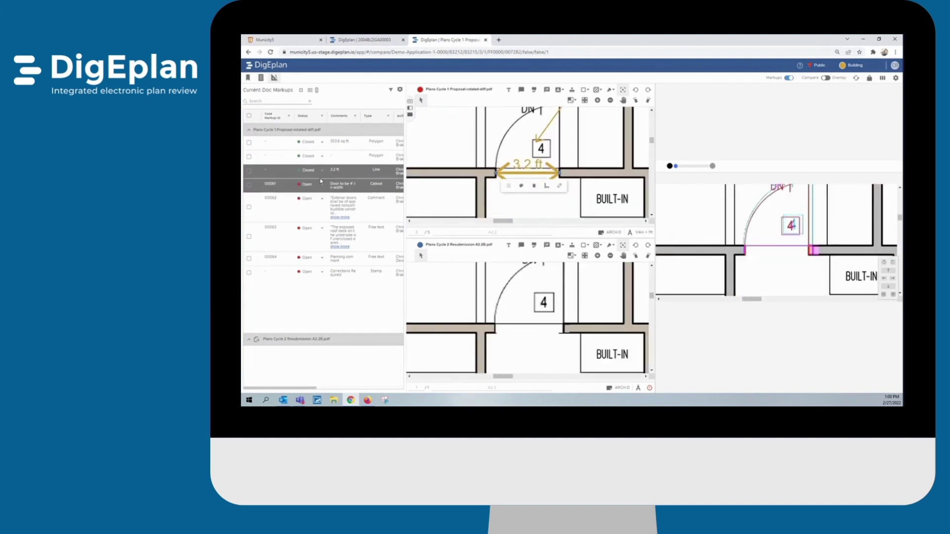
click(321, 184)
click(322, 197)
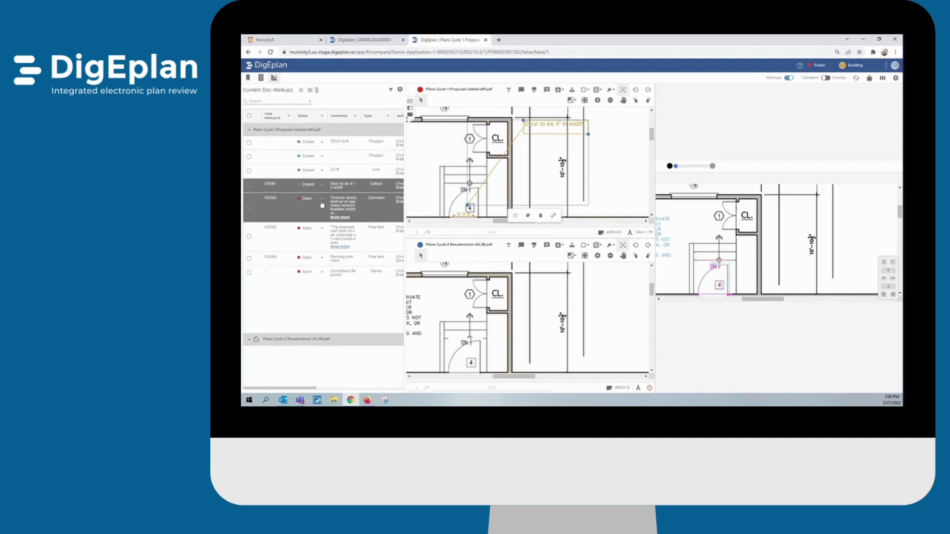
- Close markup 00062, the Corrections Required stamp and roof-deck note 00063, then select the Planning comment
click(322, 199)
click(322, 213)
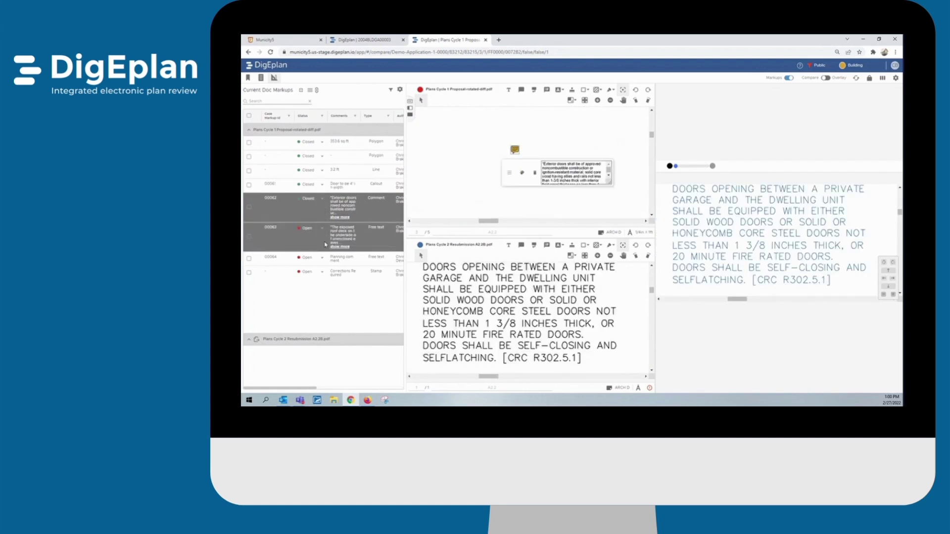
click(322, 271)
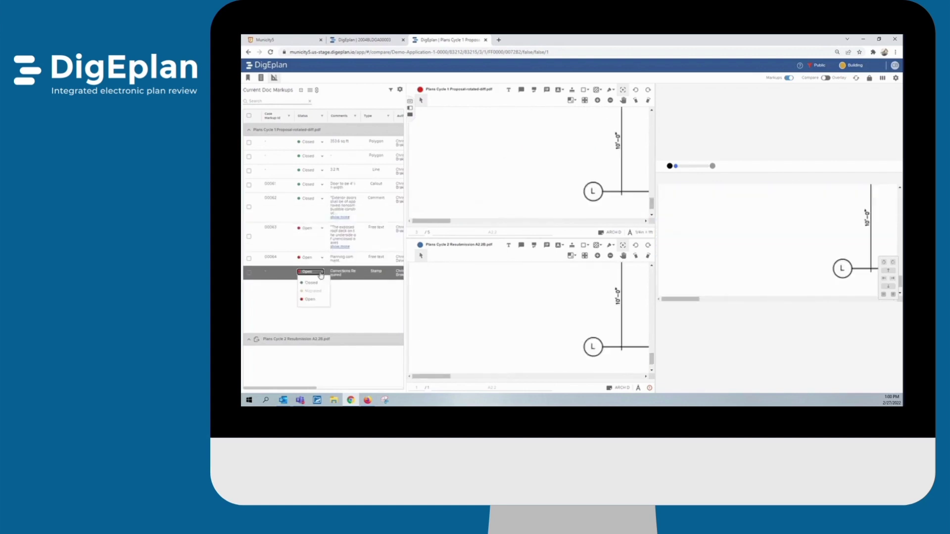
click(310, 283)
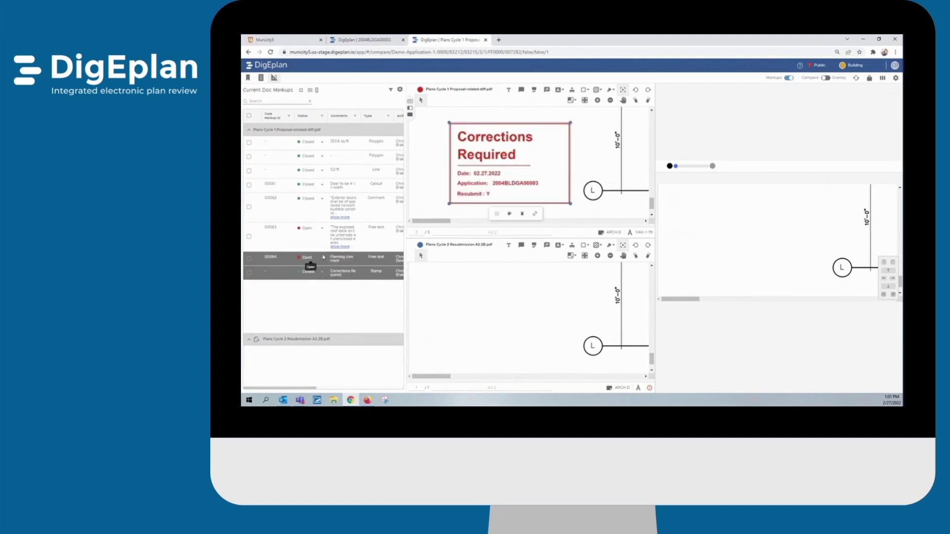
click(321, 228)
click(312, 239)
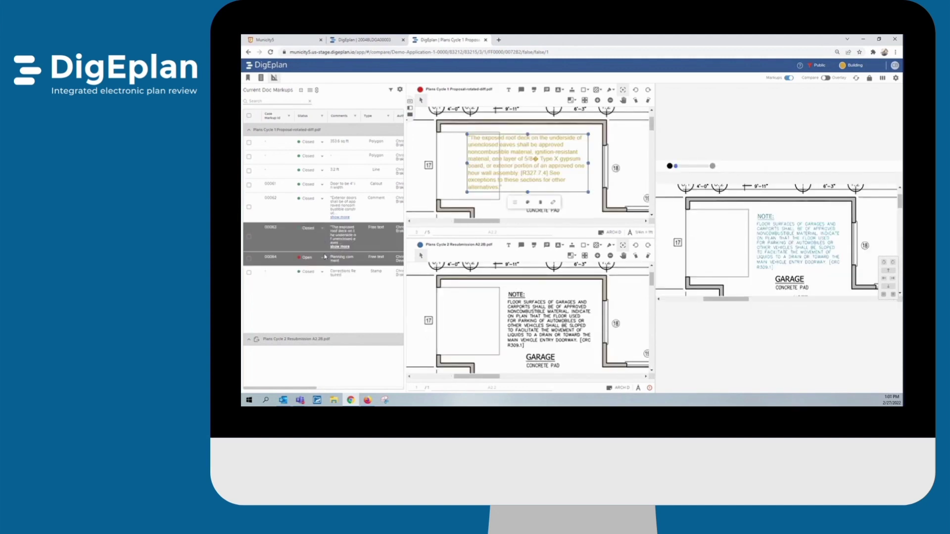
click(339, 263)
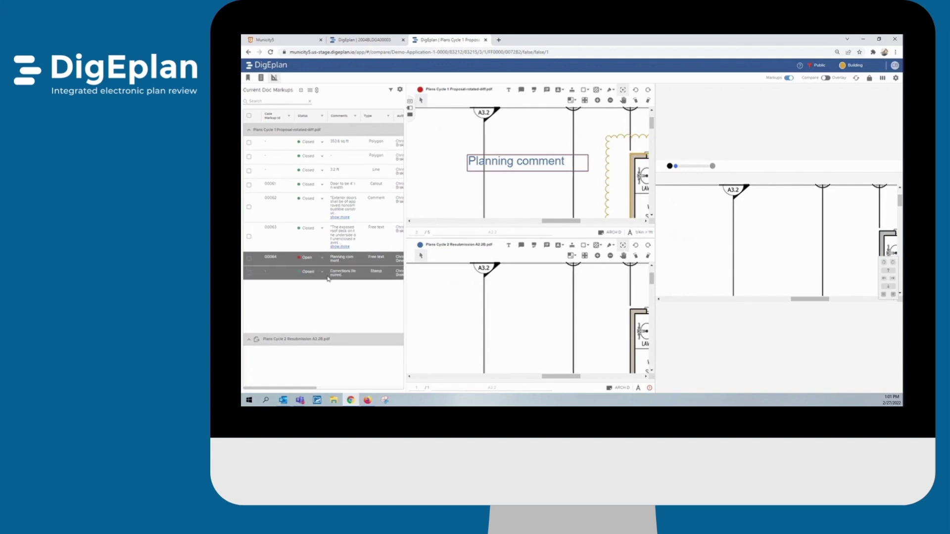
- Migrate the open Planning comment forward from the earlier submission, then close the comparison tab
click(257, 341)
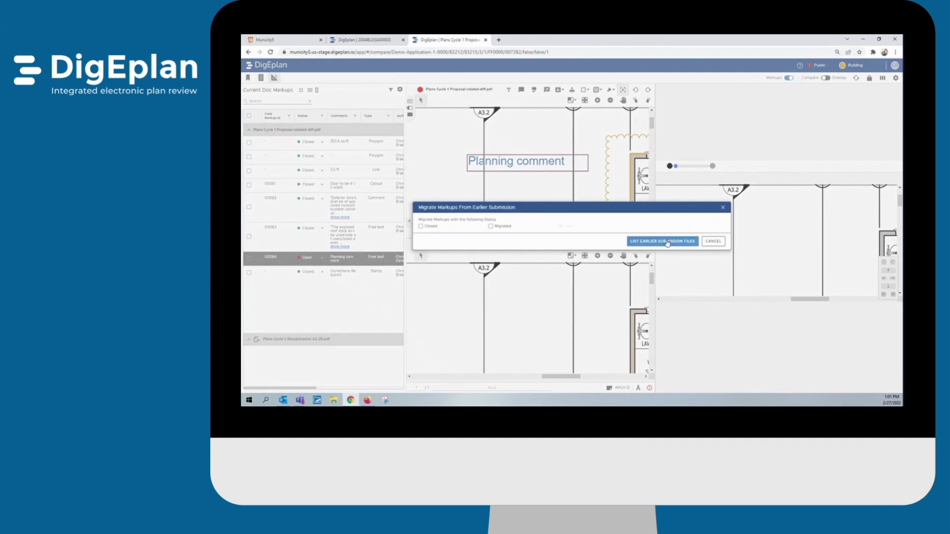
click(693, 242)
click(834, 362)
mouse_move(515, 322)
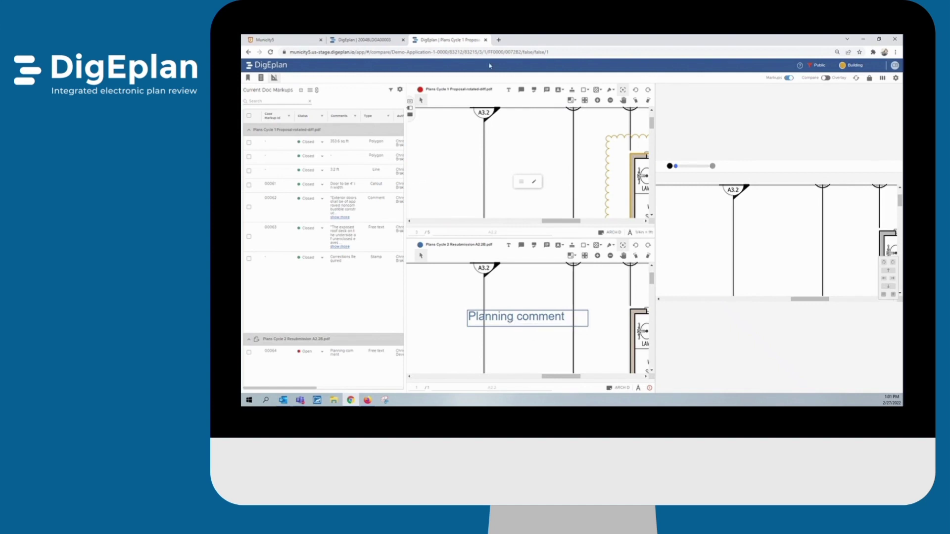
click(486, 40)
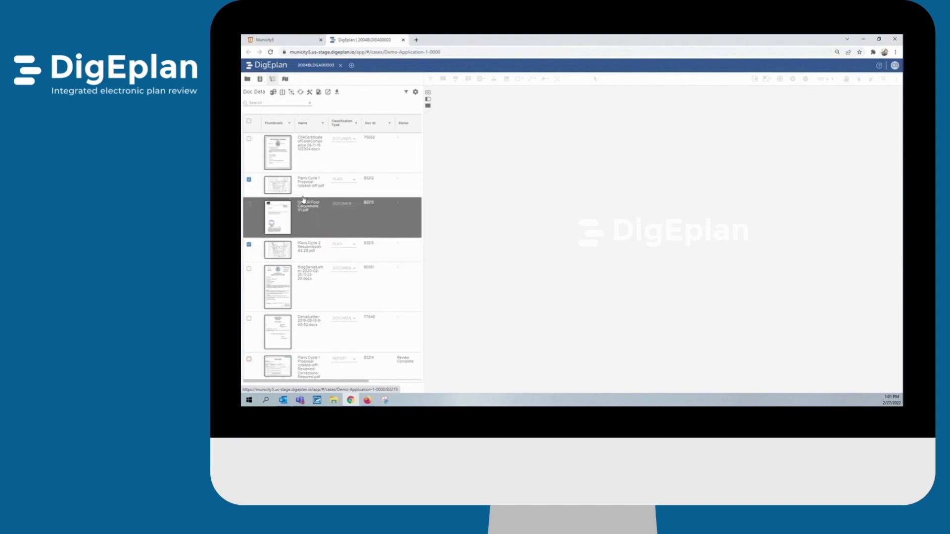
- Show the Plans list, select all five sheets, and expand A2.2 to reveal its version 1
mouse_move(287, 186)
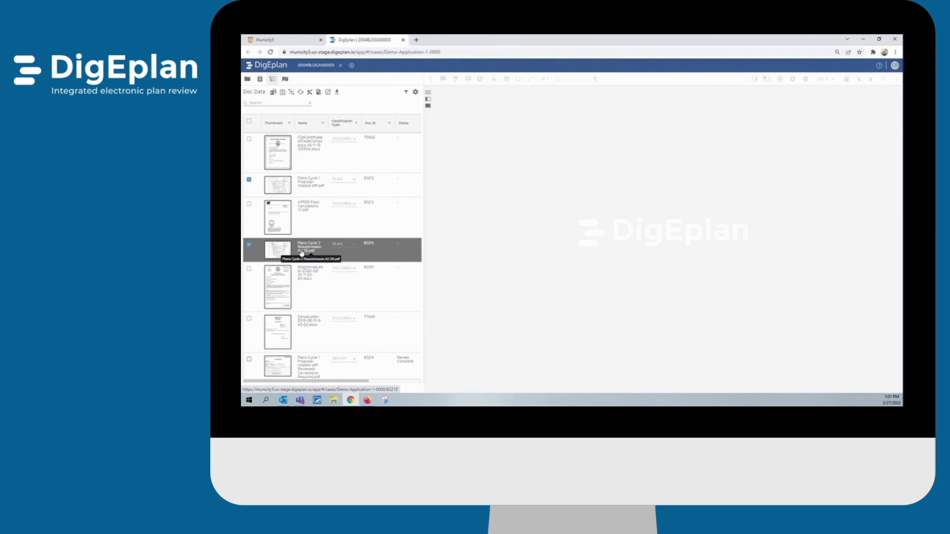
click(286, 80)
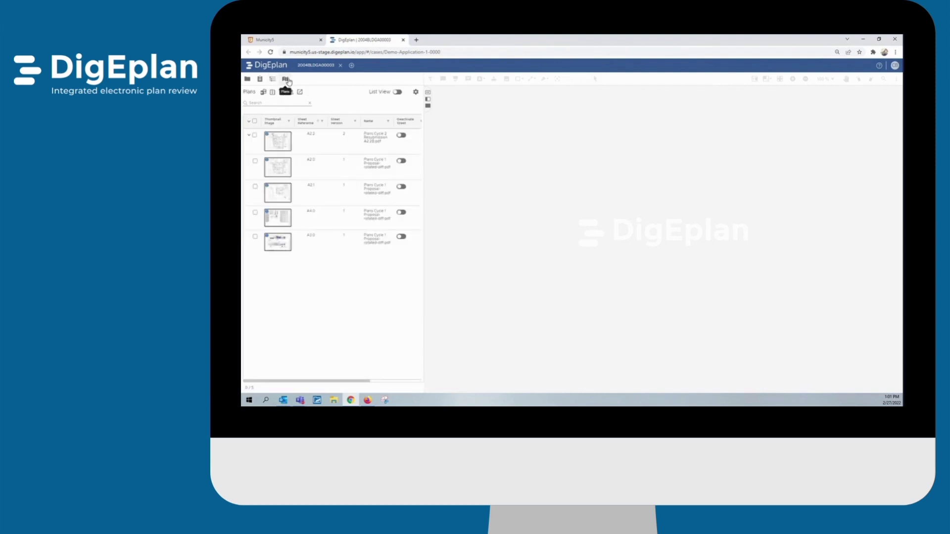
click(254, 121)
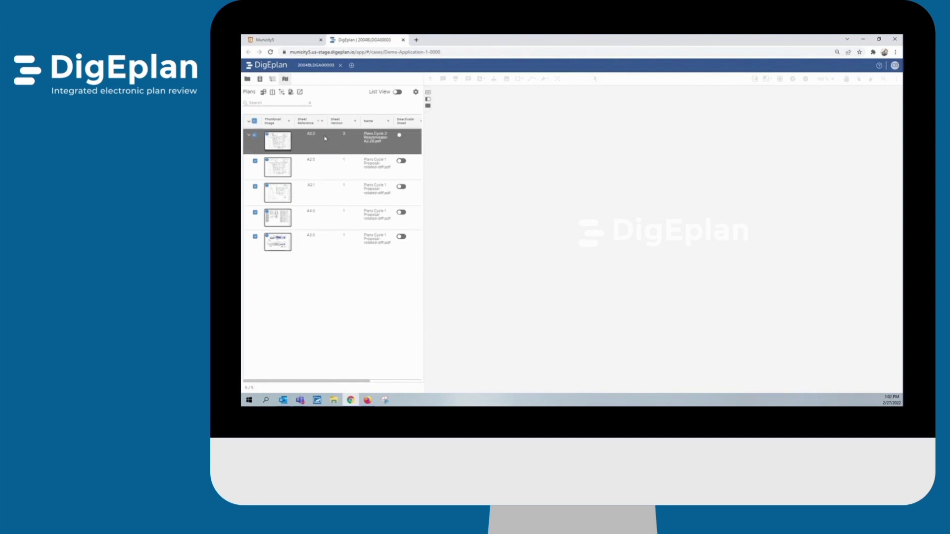
click(248, 135)
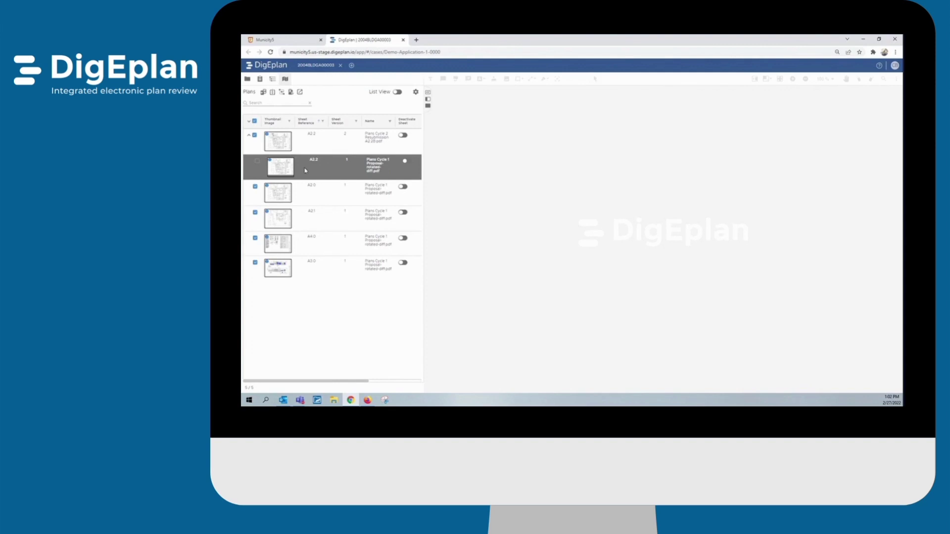
- Batch stamp the selected plan sheets with the Approved Plan stamp
click(281, 92)
click(290, 105)
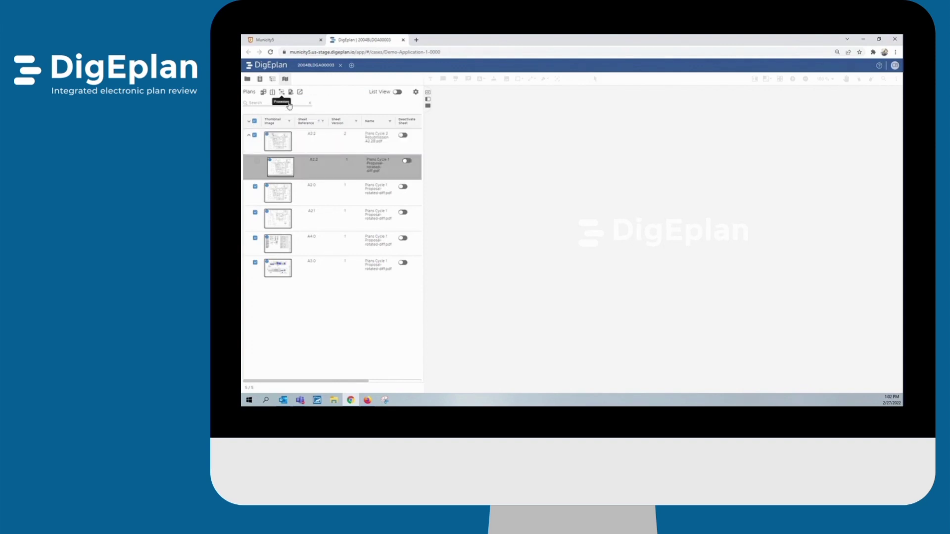
click(603, 203)
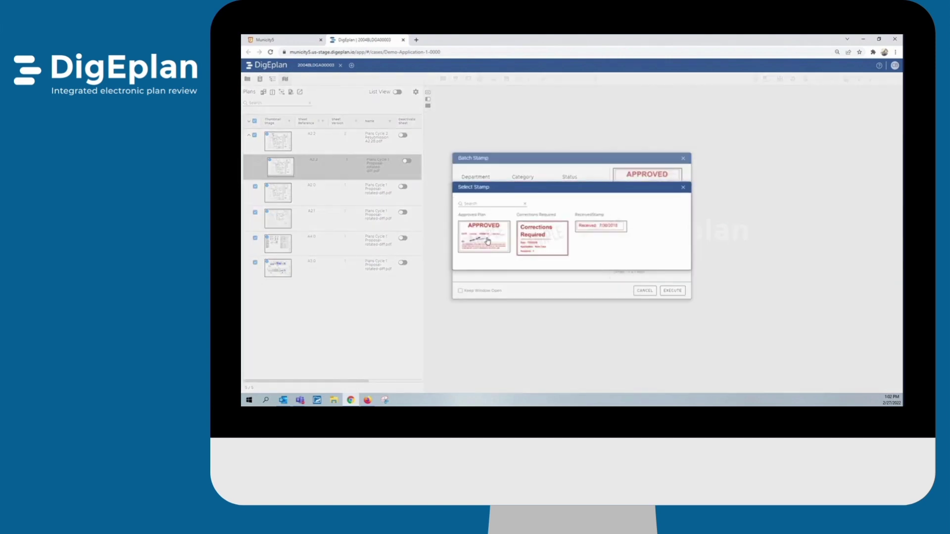
click(662, 289)
click(668, 291)
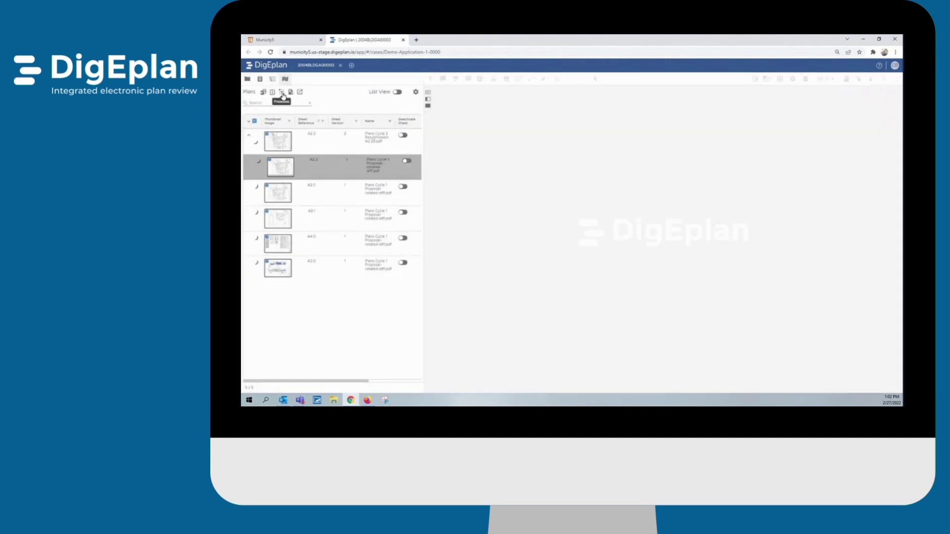
- Select all plan sheets and generate a Merged Plan Report for the case
click(254, 122)
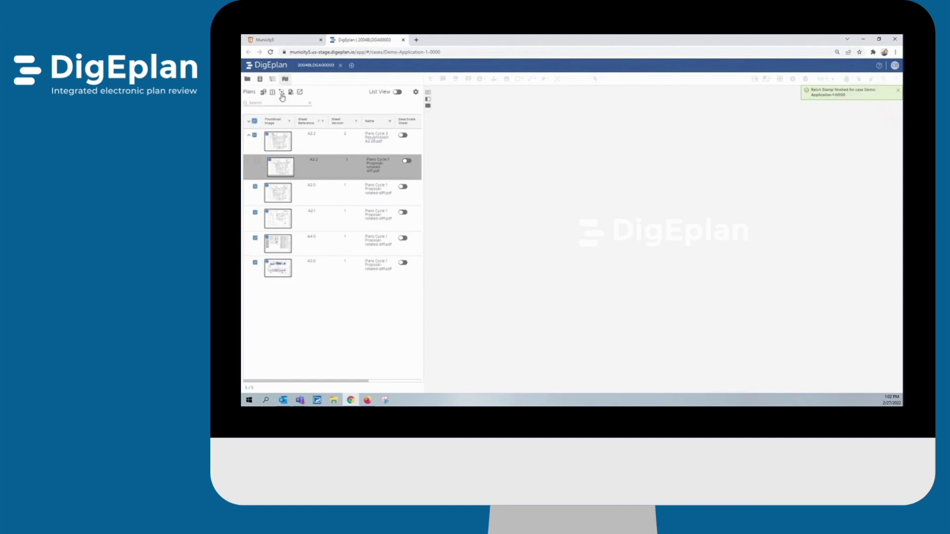
click(282, 93)
click(299, 112)
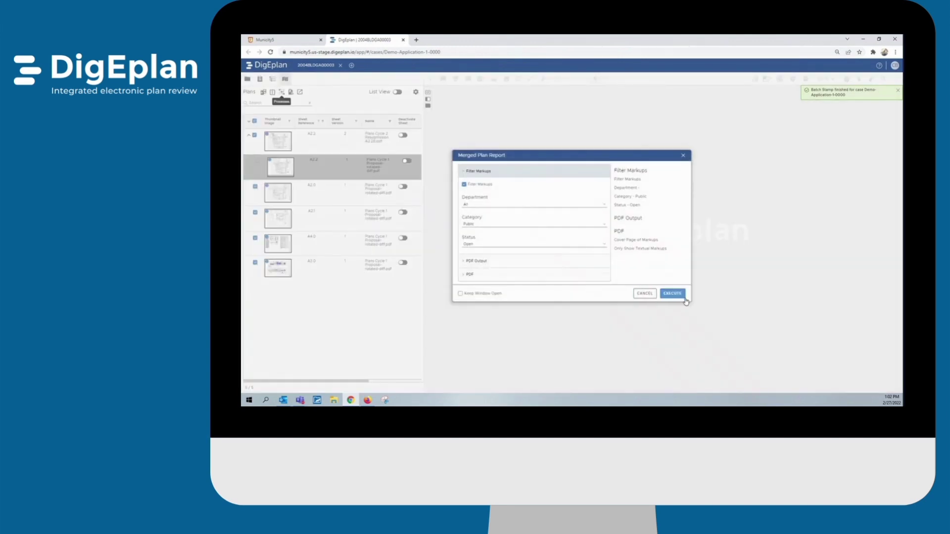
click(673, 288)
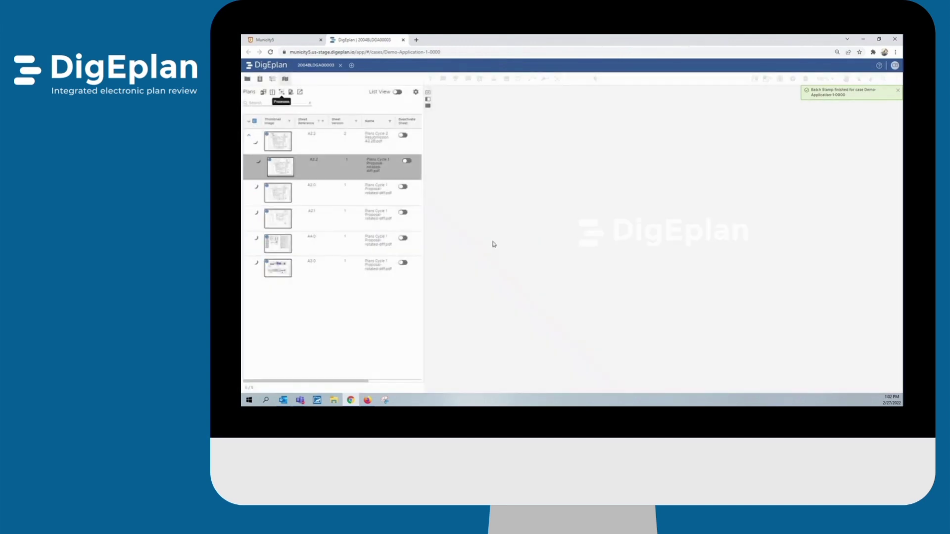
- Return to the Doc Data document list and open the new Merged Plan Report PDF
click(272, 78)
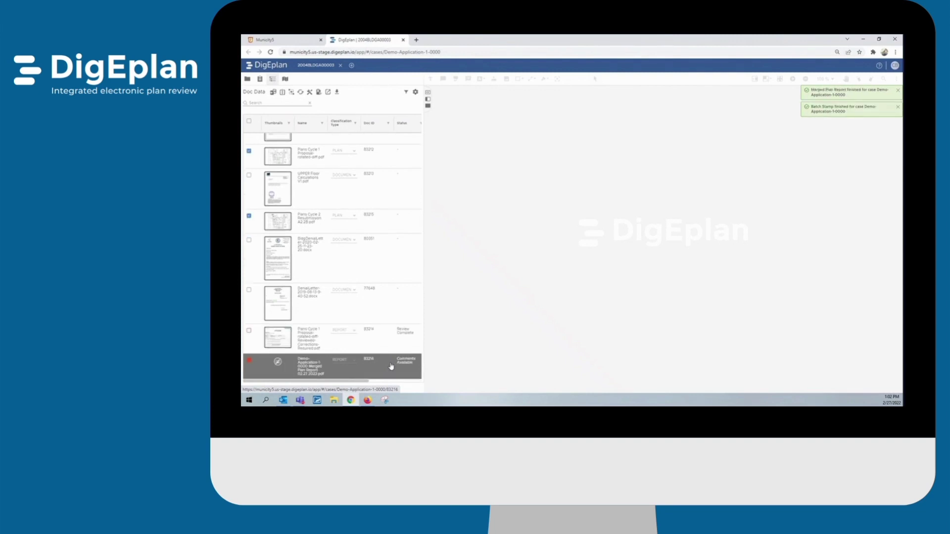
click(390, 366)
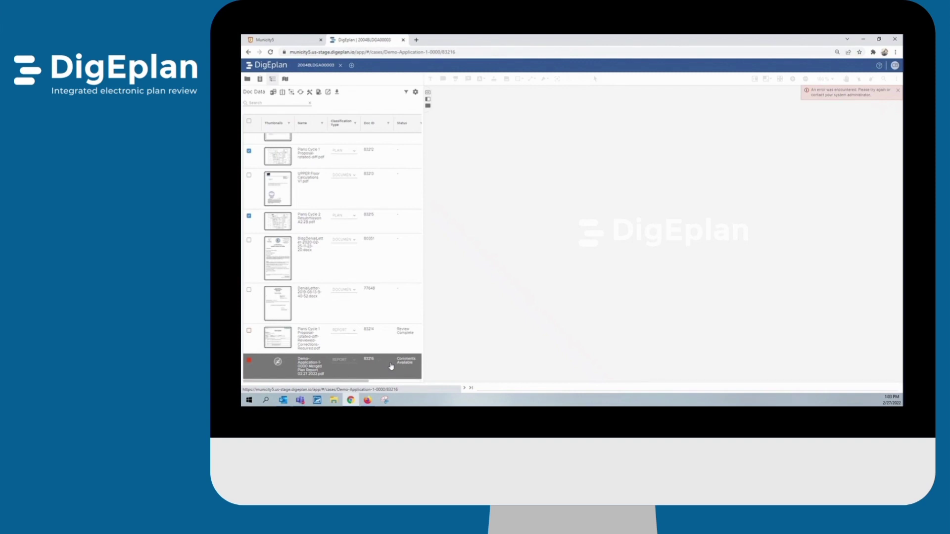
- In Municity 5, refresh the Media files and download the Demo-Application merged plan report PDF
click(303, 40)
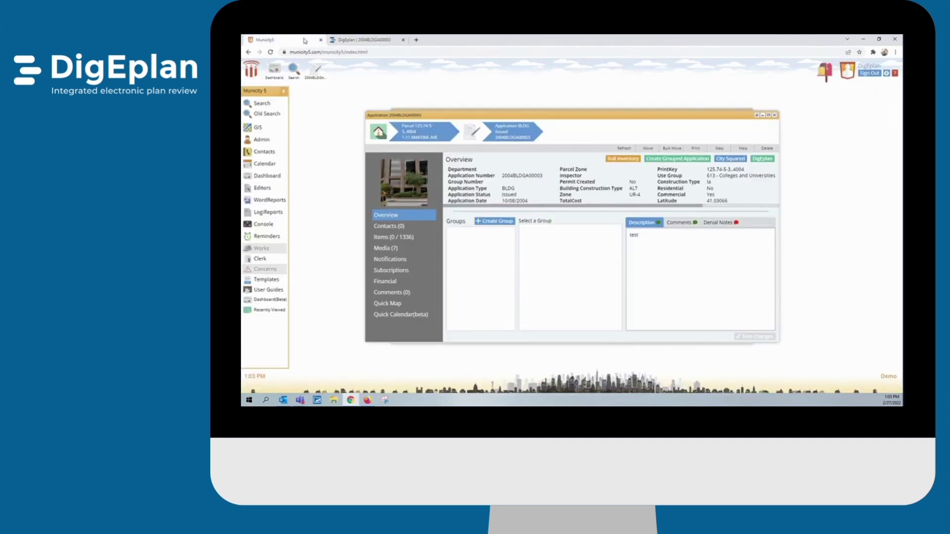
click(389, 250)
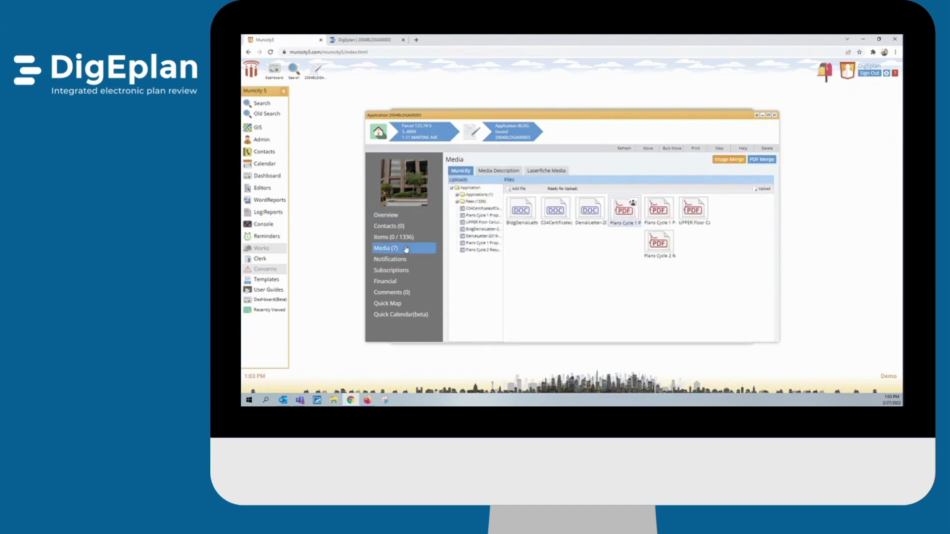
click(621, 148)
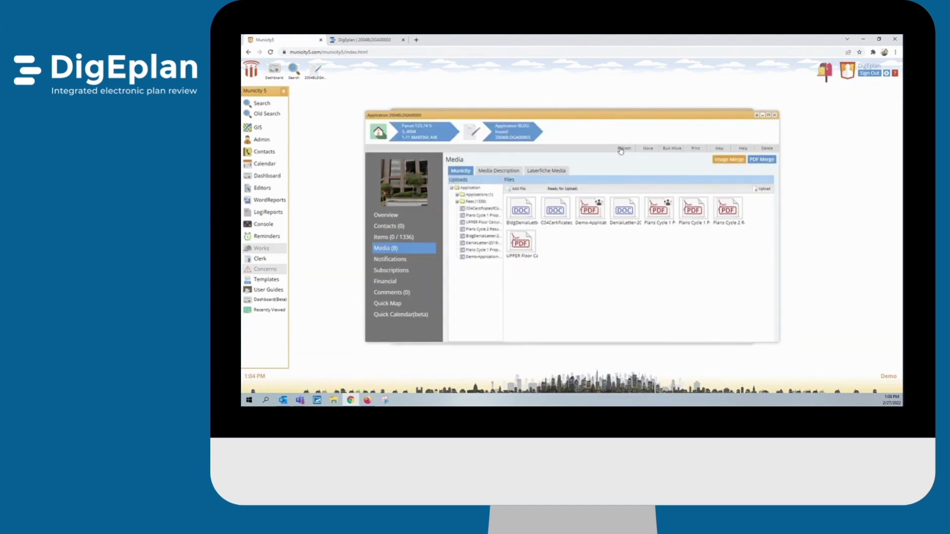
right_click(599, 210)
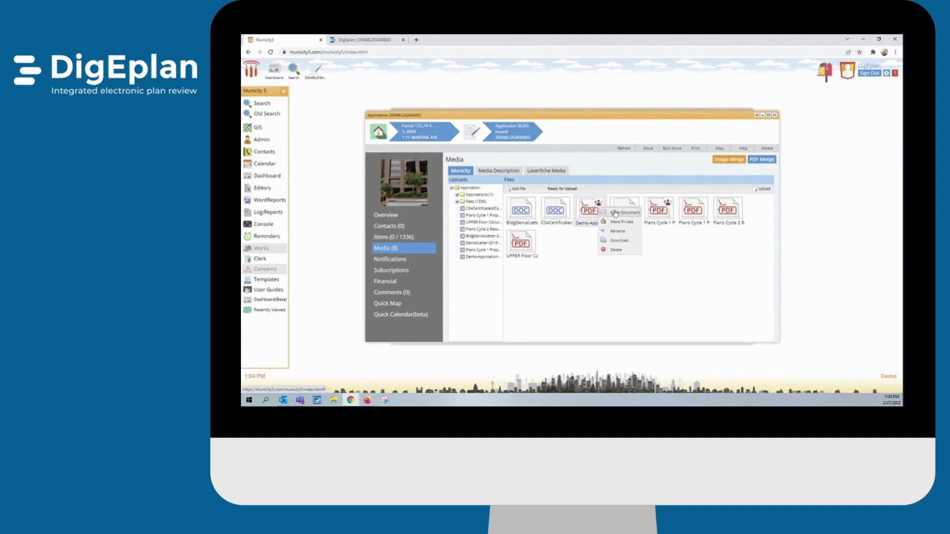
click(621, 242)
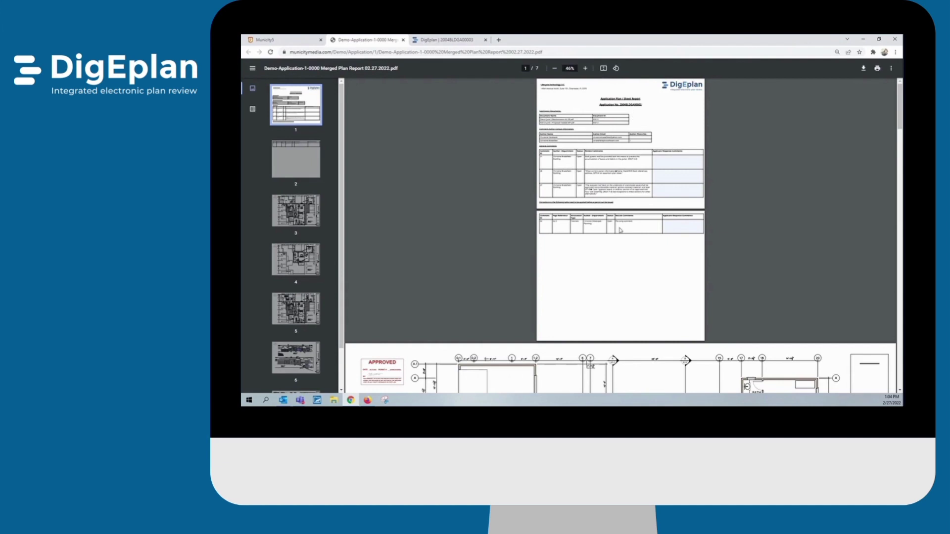
- Scroll the merged report from the summary page down to the Approved-stamped page 5 floor plan
scroll(620, 231, down, 5)
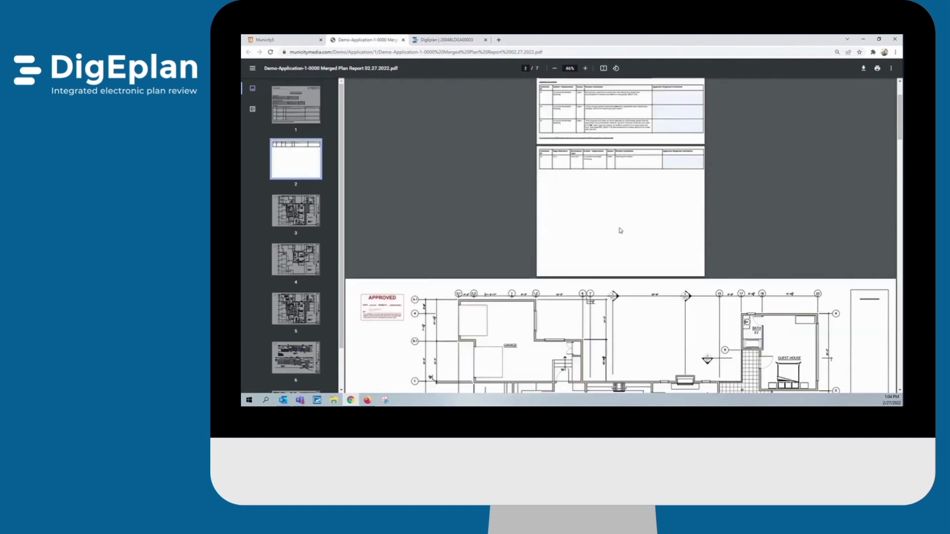
scroll(620, 230, down, 5)
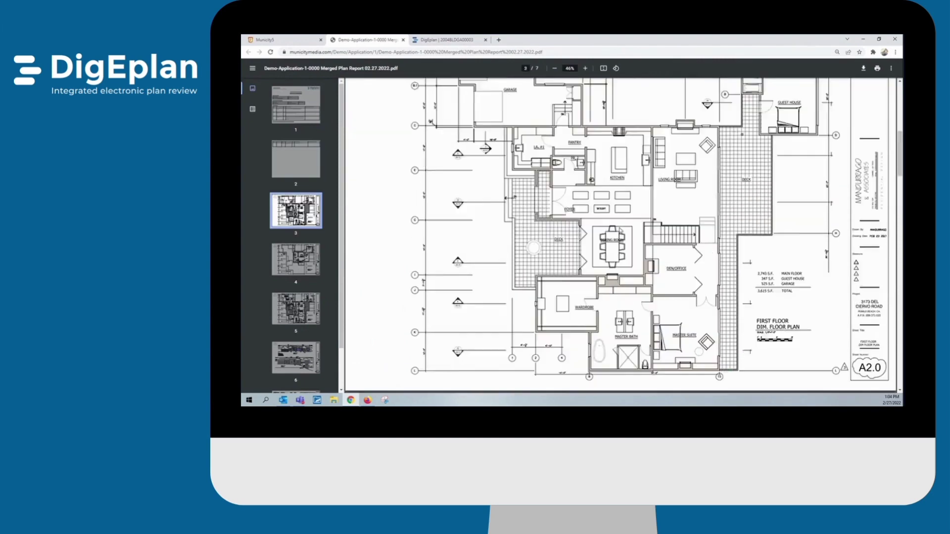
scroll(620, 230, down, 5)
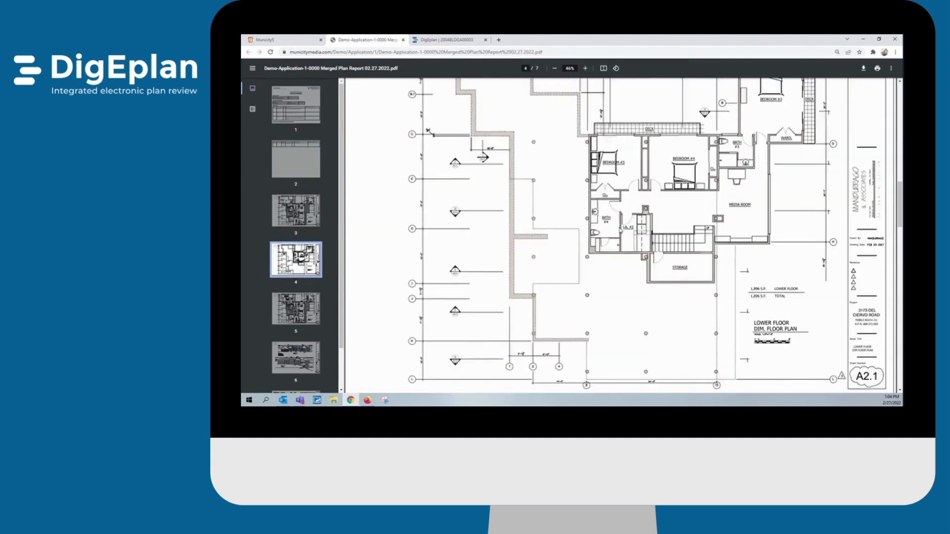